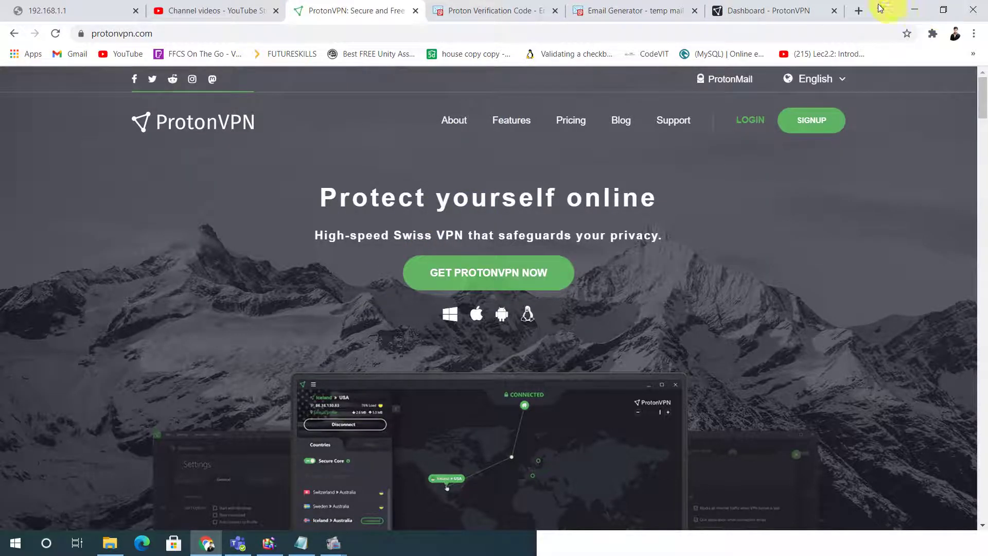
Search for protonvpn in a new Chrome tab and open the official ProtonVPN website.
click(857, 10)
text(pro)
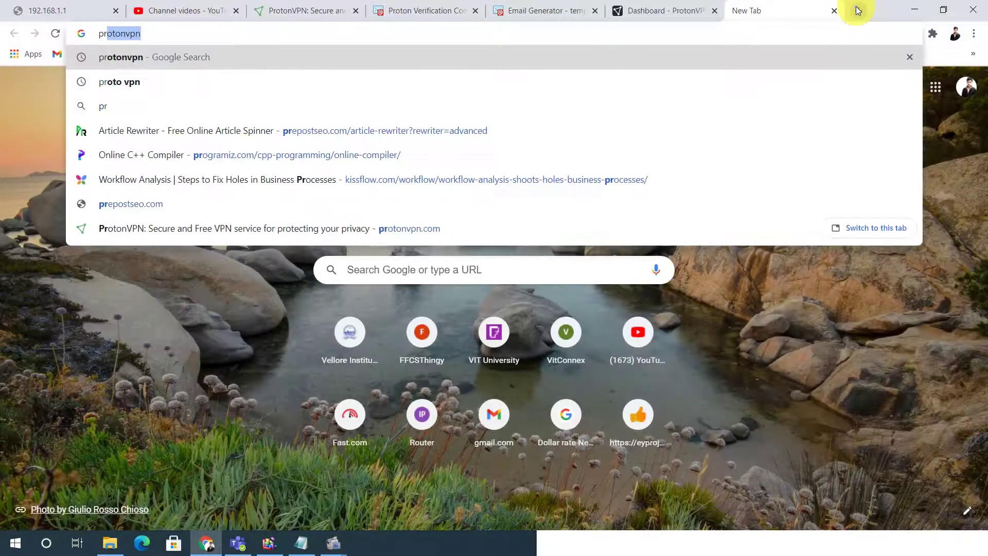
text(ton)
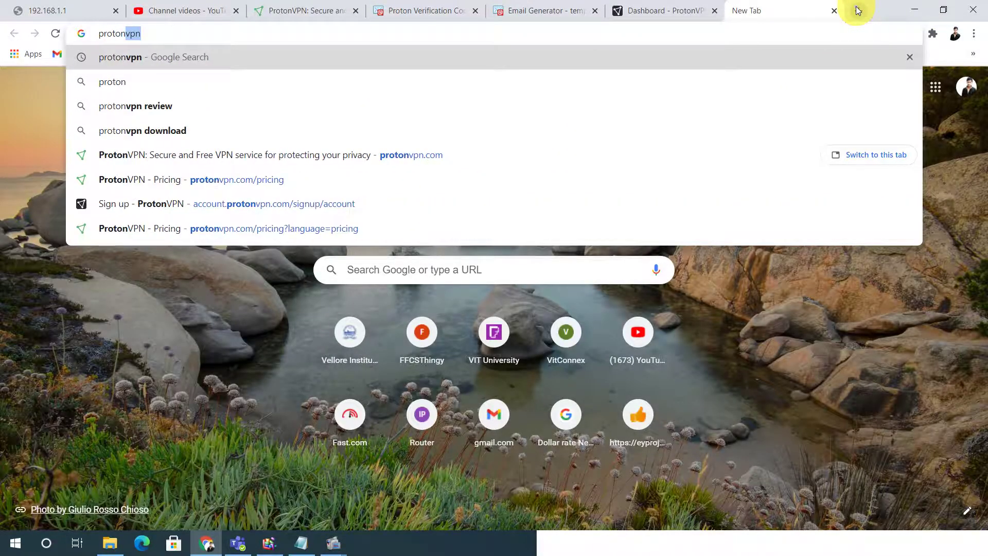
key(Return)
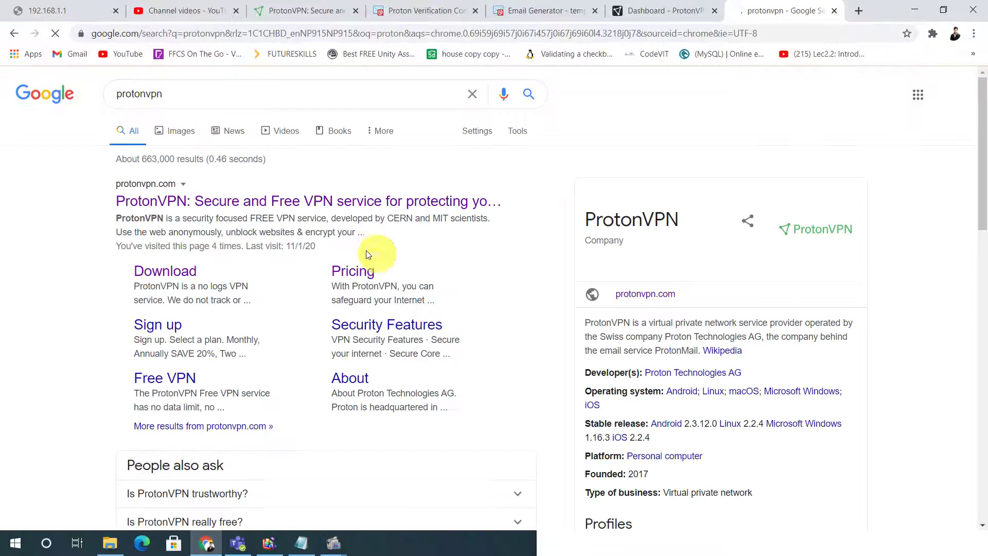
click(335, 207)
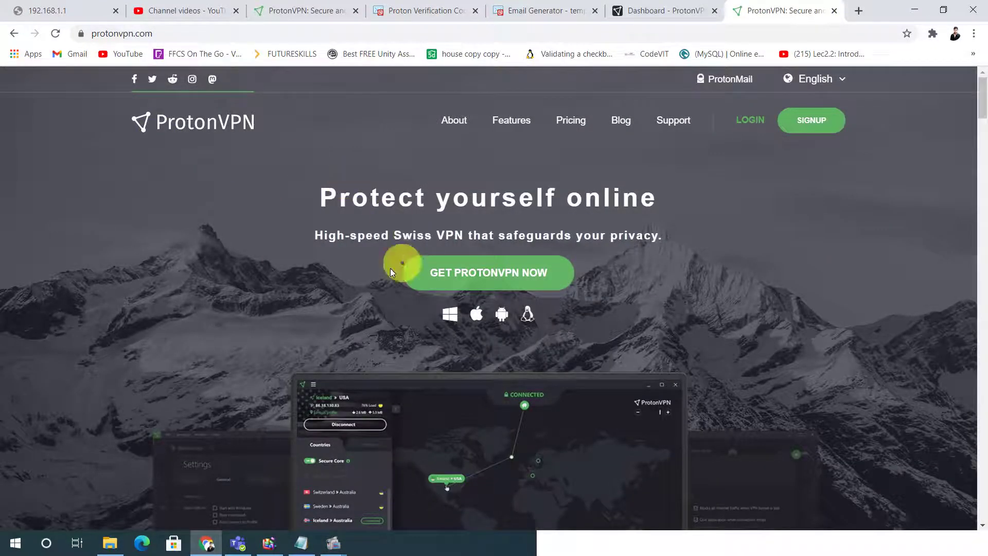
Go to the ProtonVPN plans page and scroll to the Free plan.
click(466, 284)
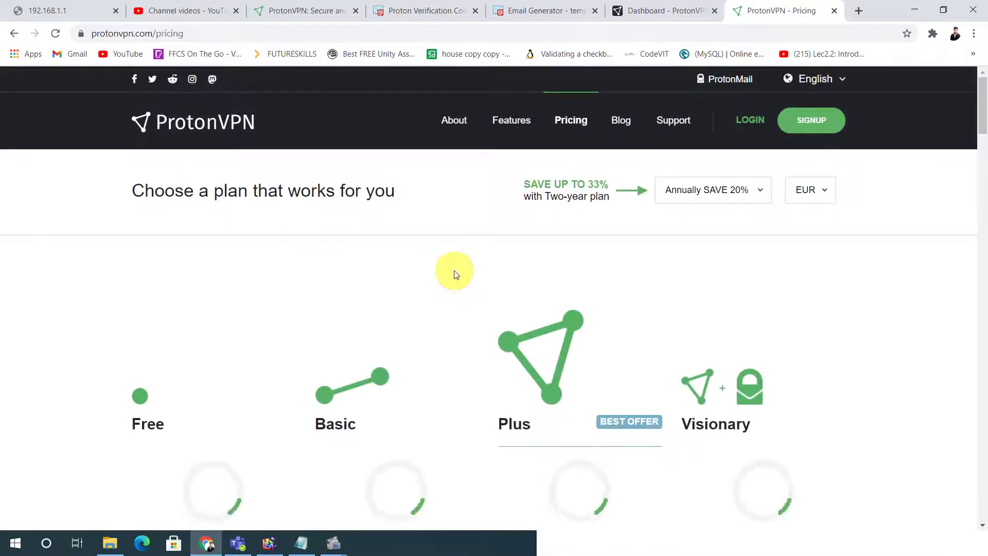
scroll(454, 273, down, 3)
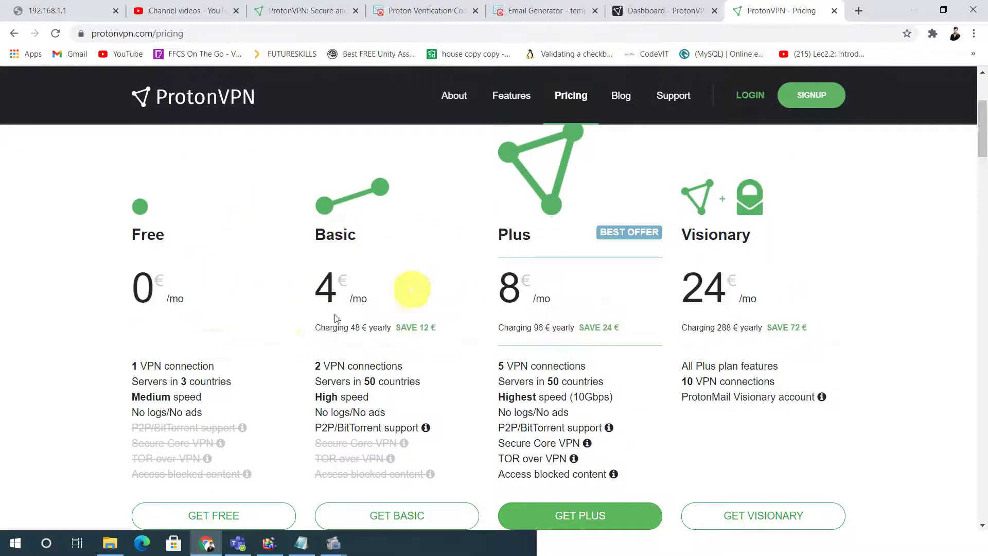
scroll(180, 304, down, 4)
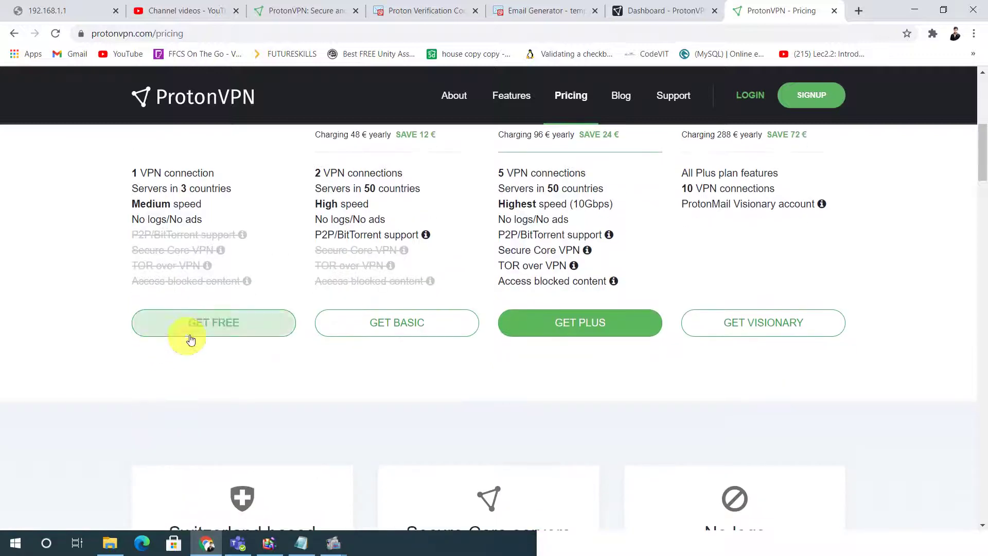
scroll(189, 360, up, 5)
scroll(360, 304, down, 3)
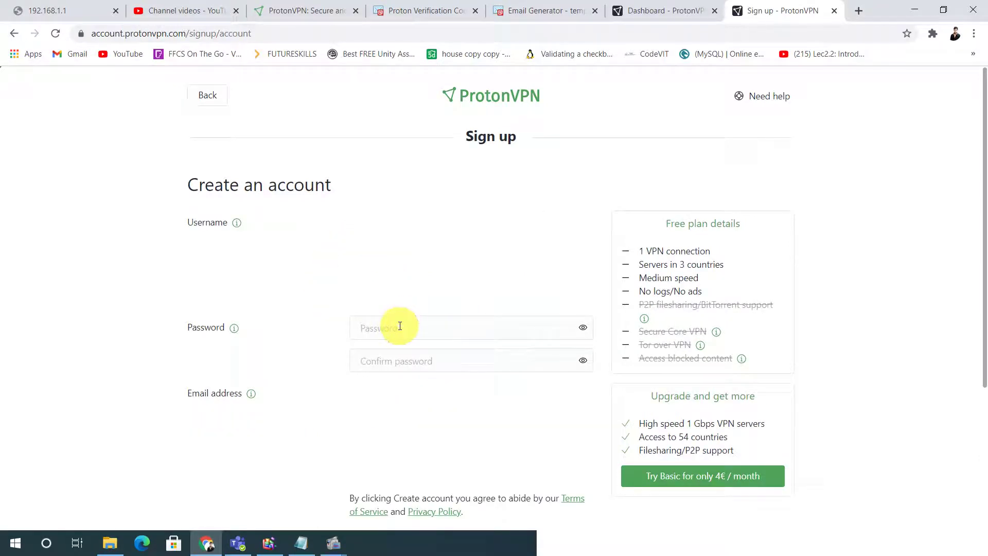
Enter a username and a matching password, showing both password fields as plain text.
scroll(319, 278, down, 3)
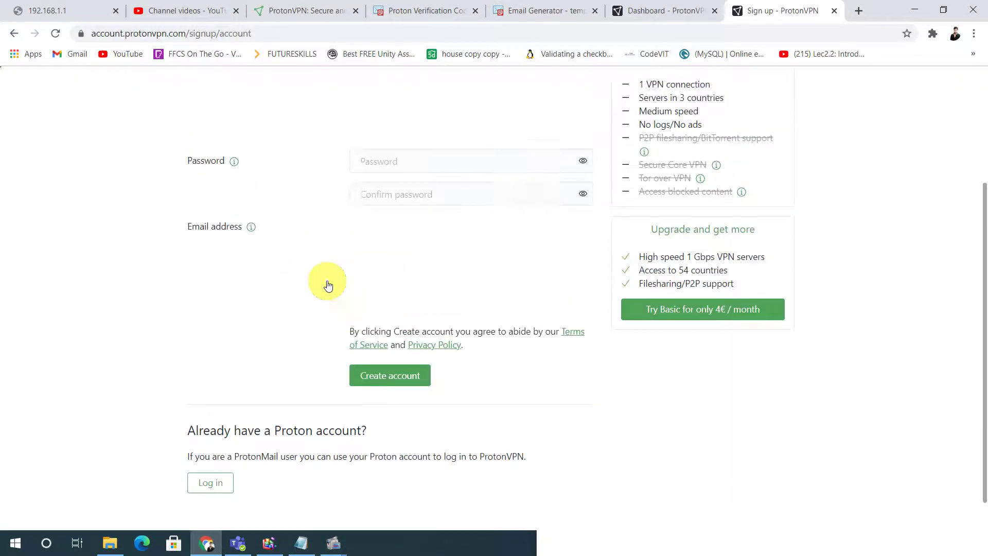
scroll(324, 284, up, 3)
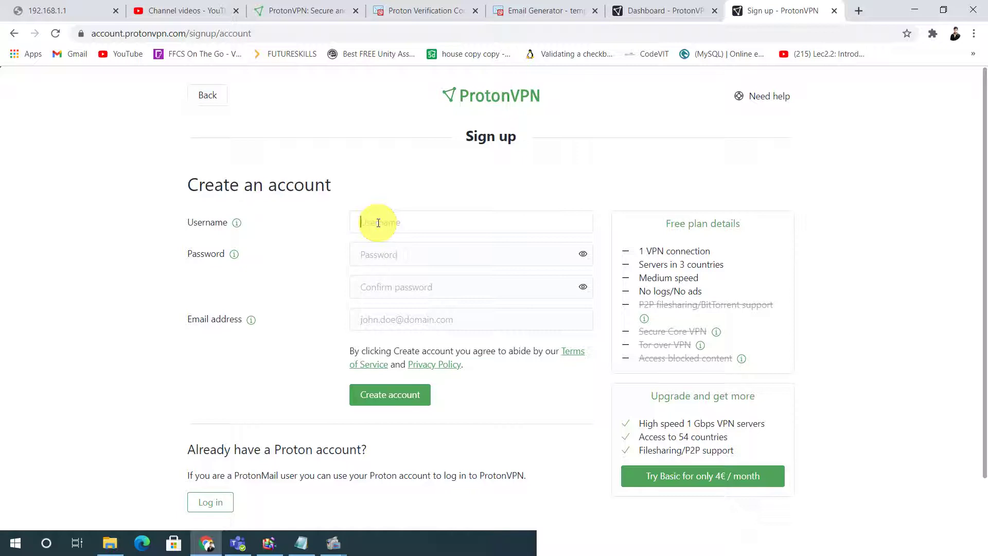
click(378, 223)
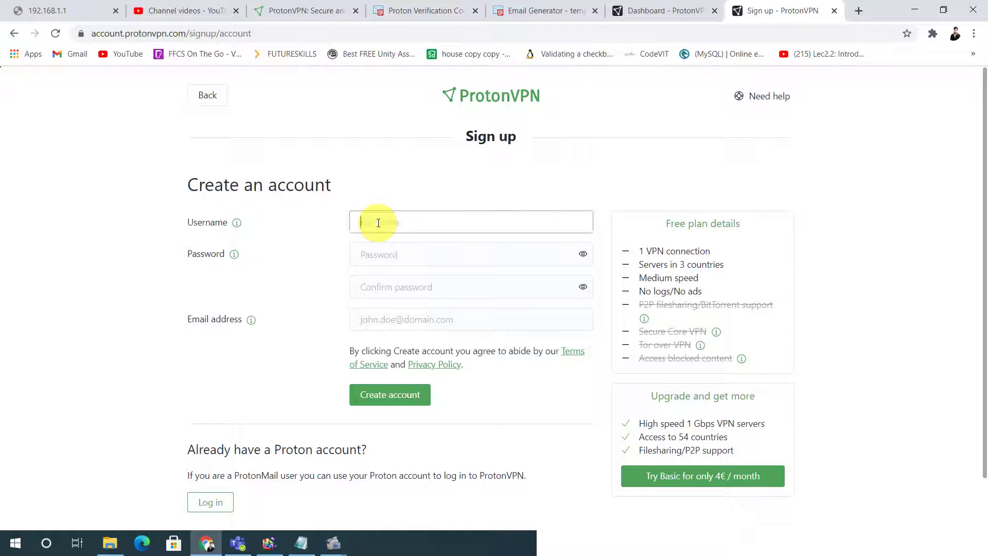
text(h)
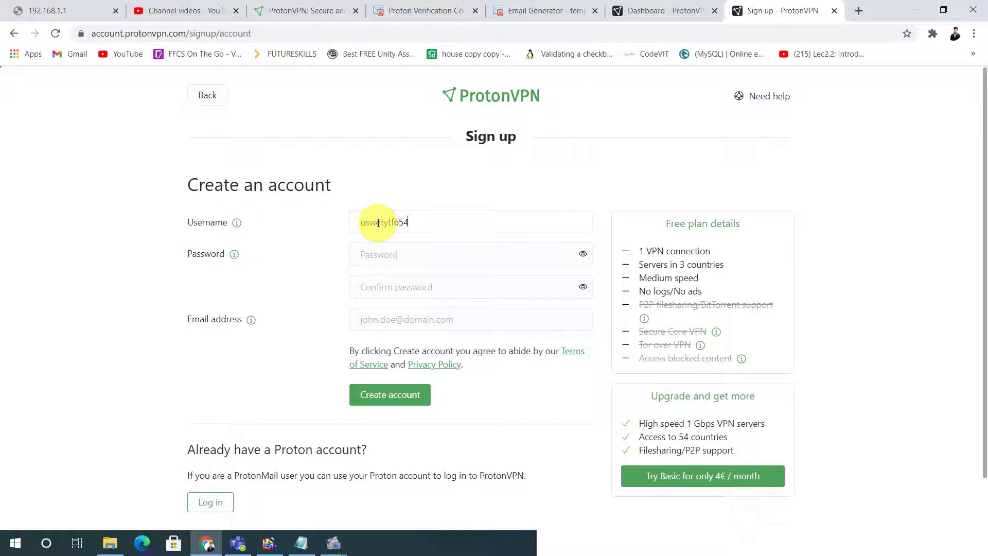
click(395, 256)
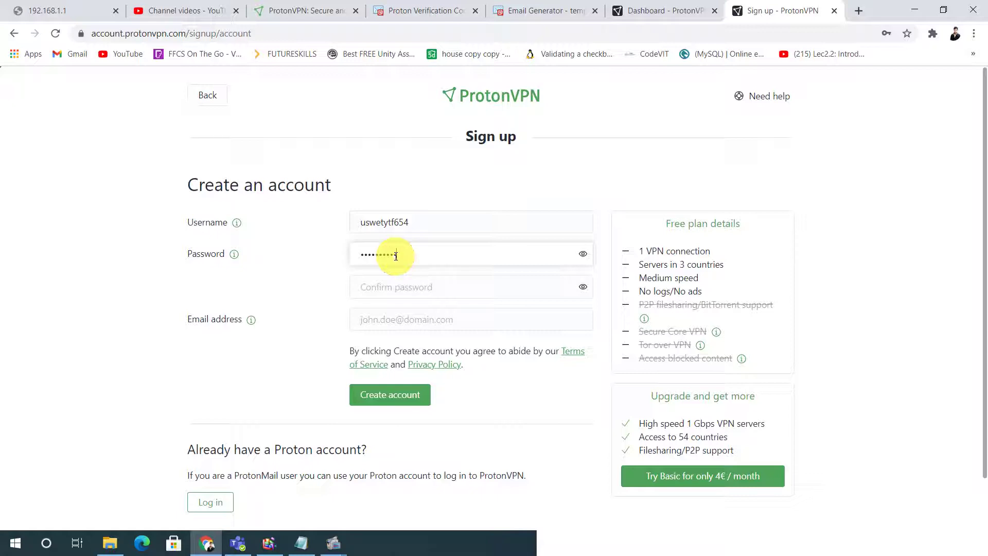
click(392, 287)
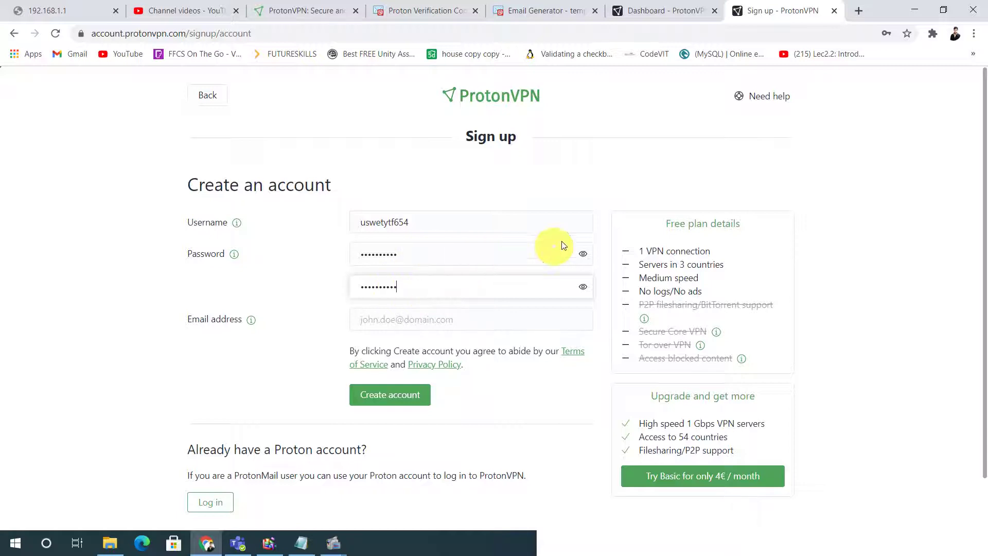
click(584, 254)
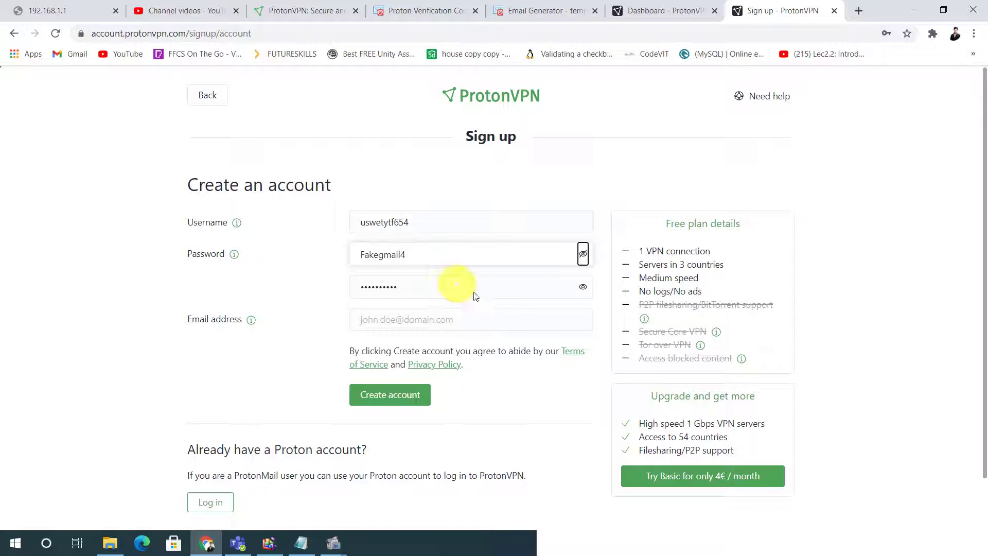
click(583, 287)
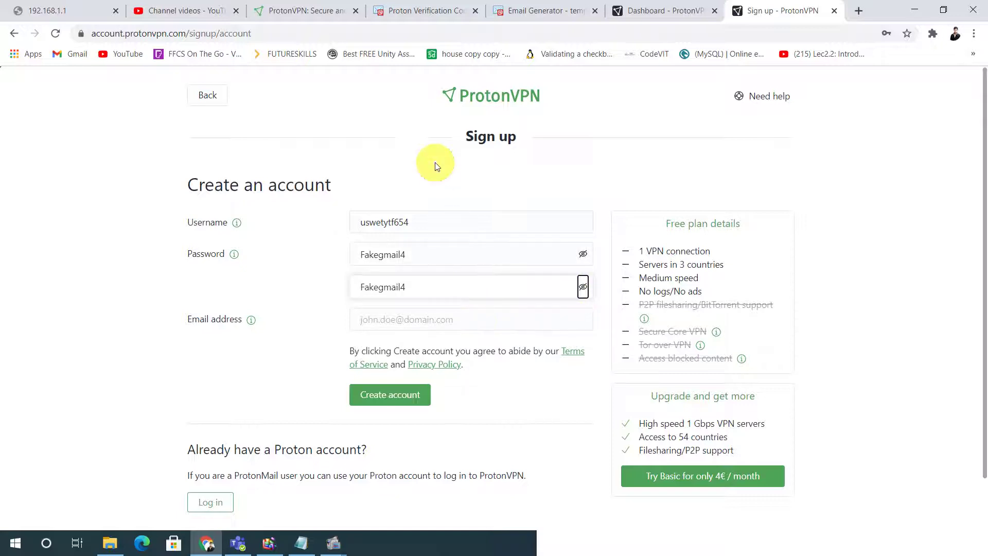
Select the email field, then bring up the temporary Email Generator page.
click(409, 322)
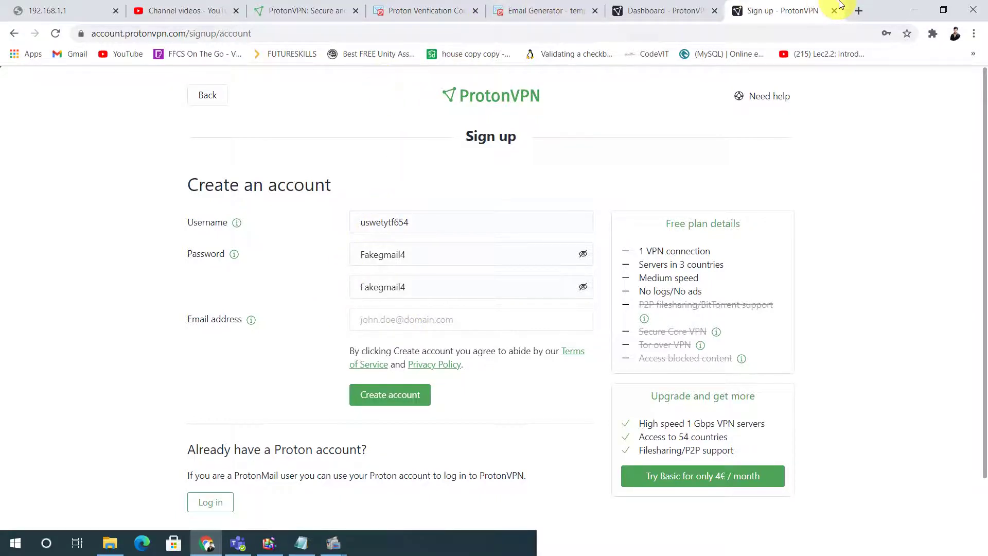
click(663, 10)
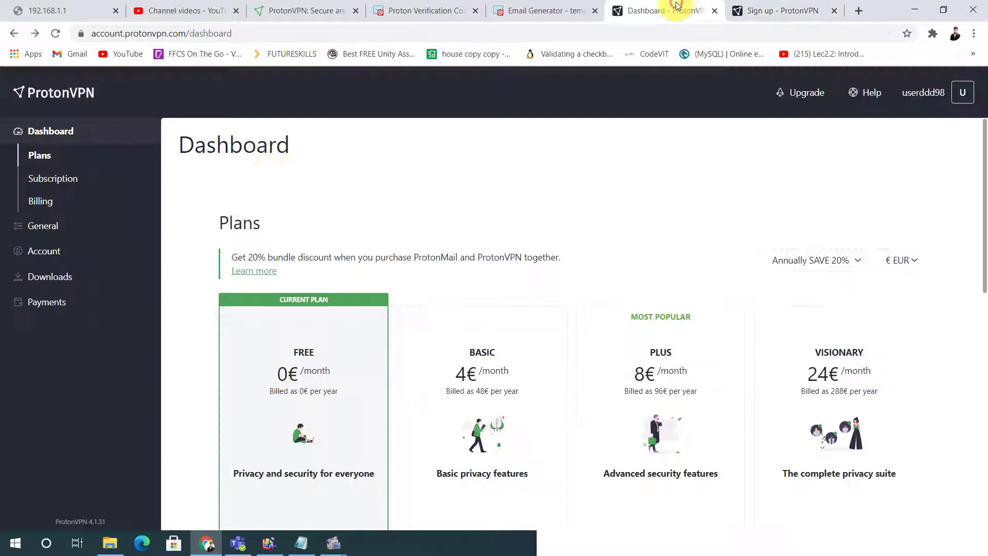
click(784, 10)
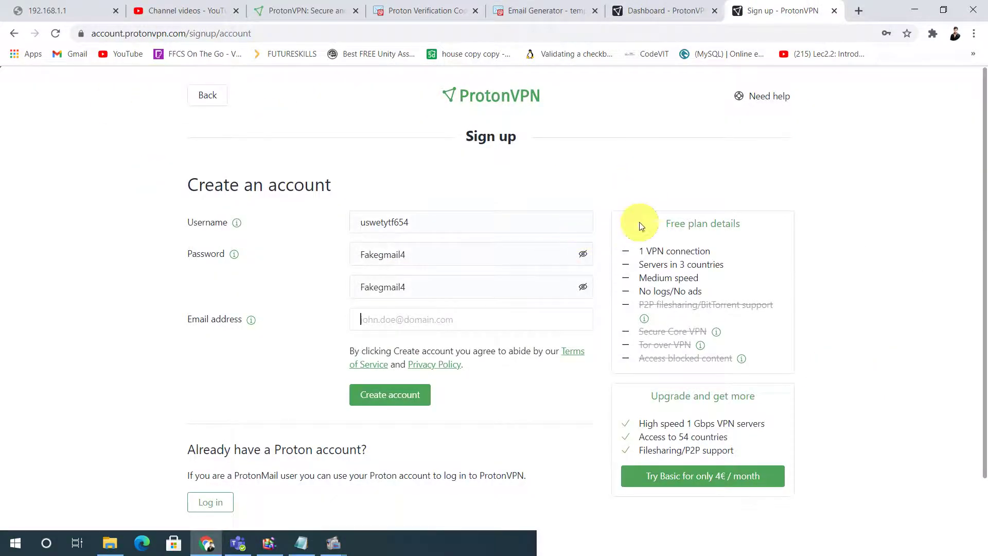
click(665, 7)
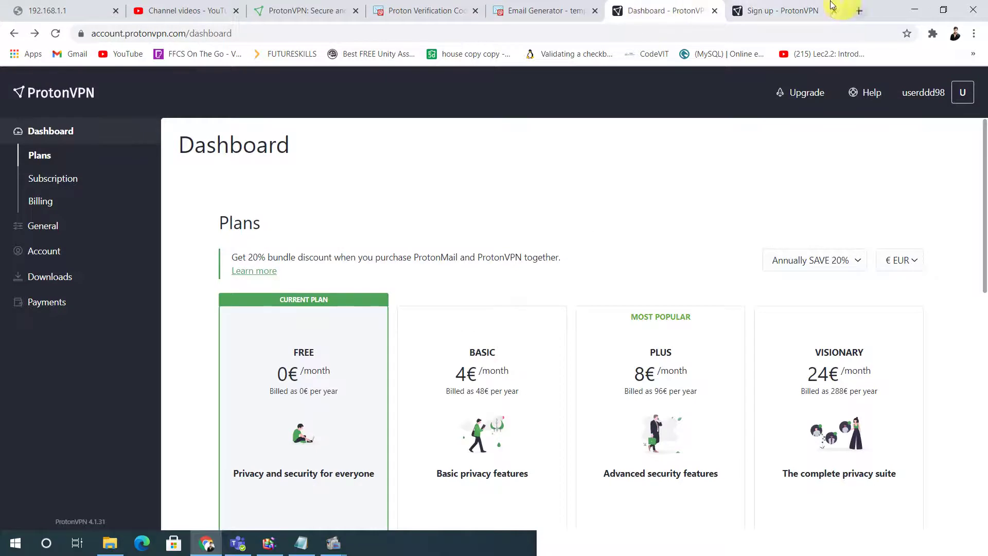
click(792, 10)
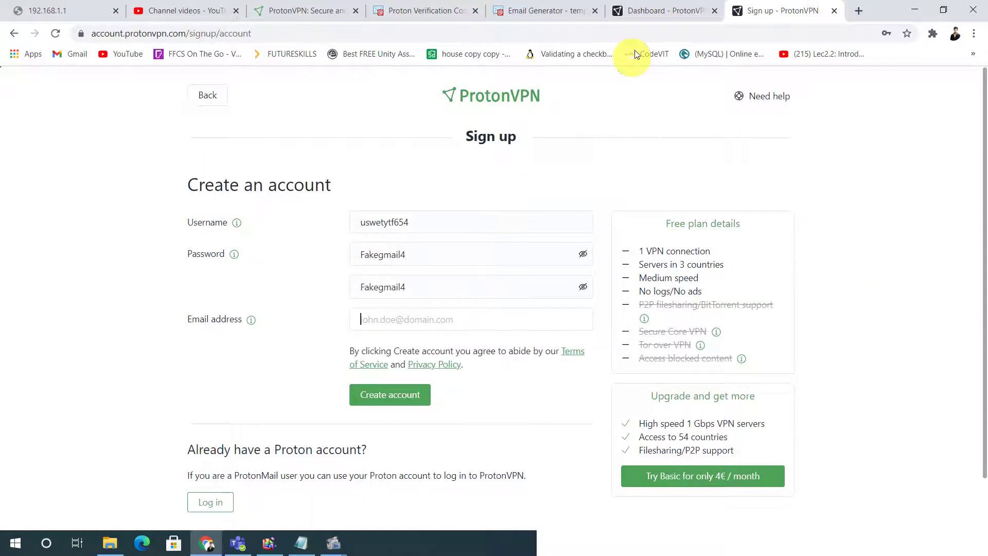
click(512, 9)
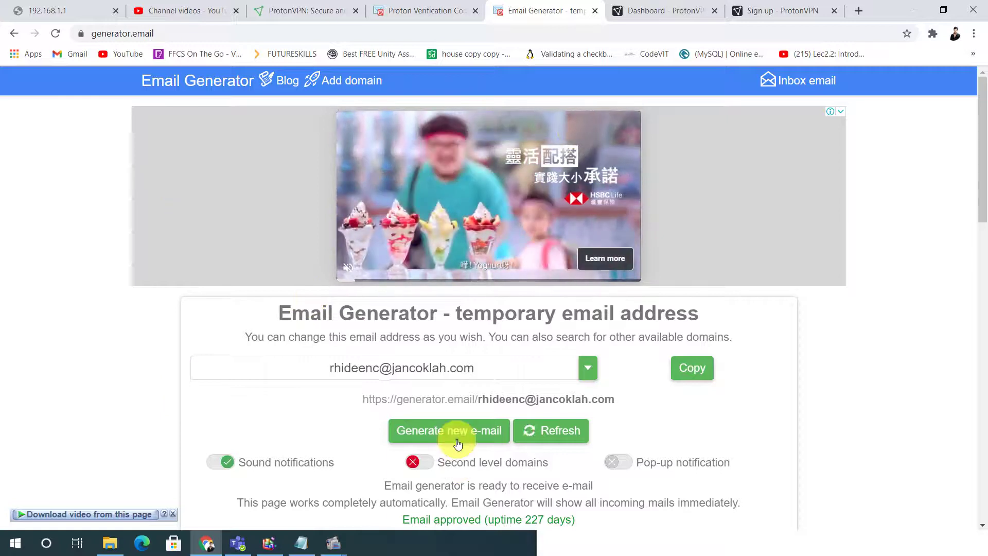
Generate a fresh temporary email address, copy it, and go back to the sign-up form.
click(458, 444)
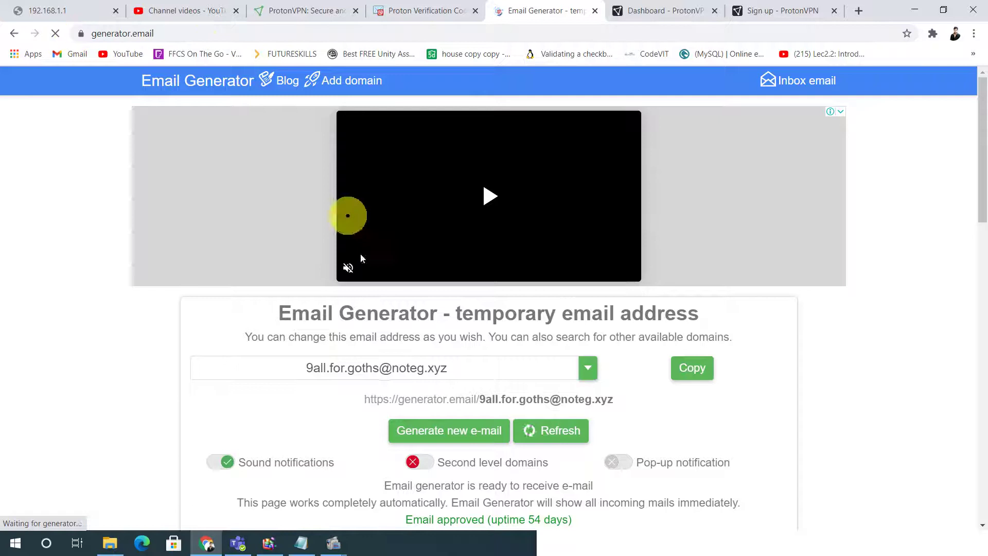
scroll(361, 254, down, 2)
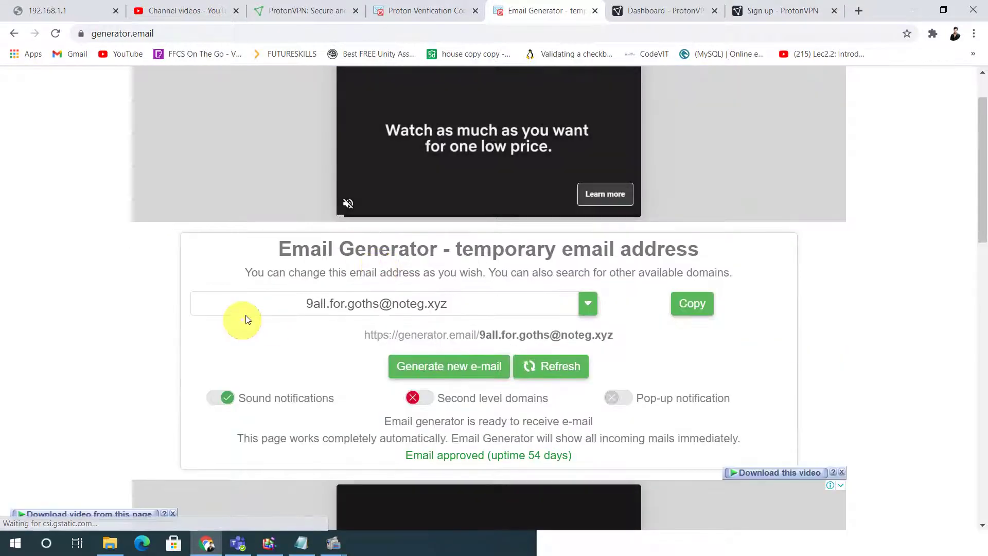
click(424, 366)
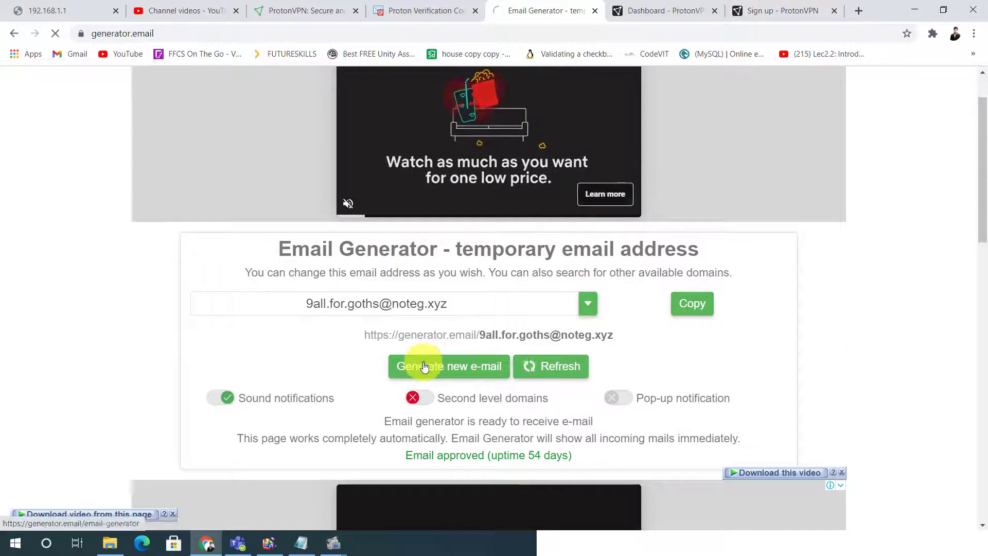
scroll(442, 330, down, 3)
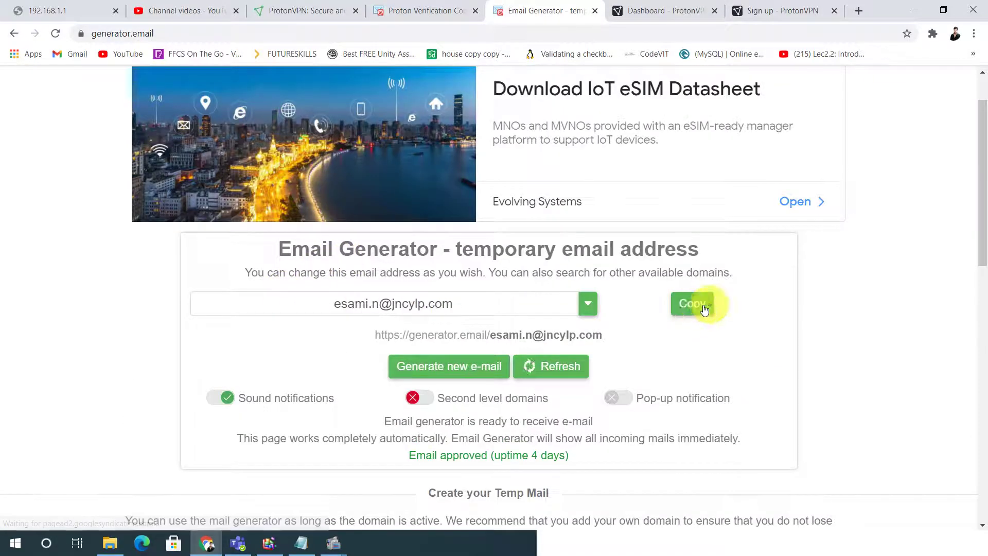
click(697, 311)
key(ctrl+c)
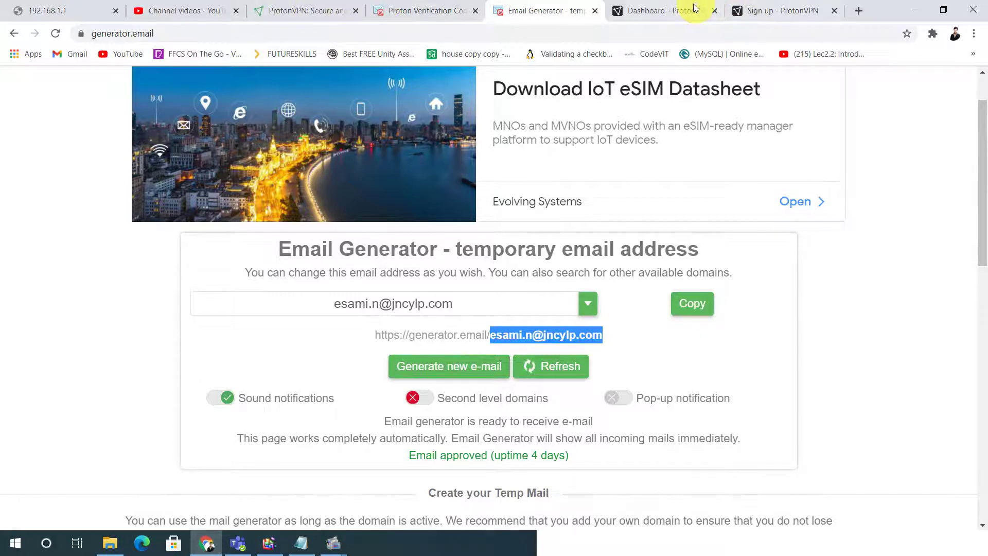
click(803, 9)
Paste the temporary address into the email field and add the username on a new Notepad line.
right_click(424, 321)
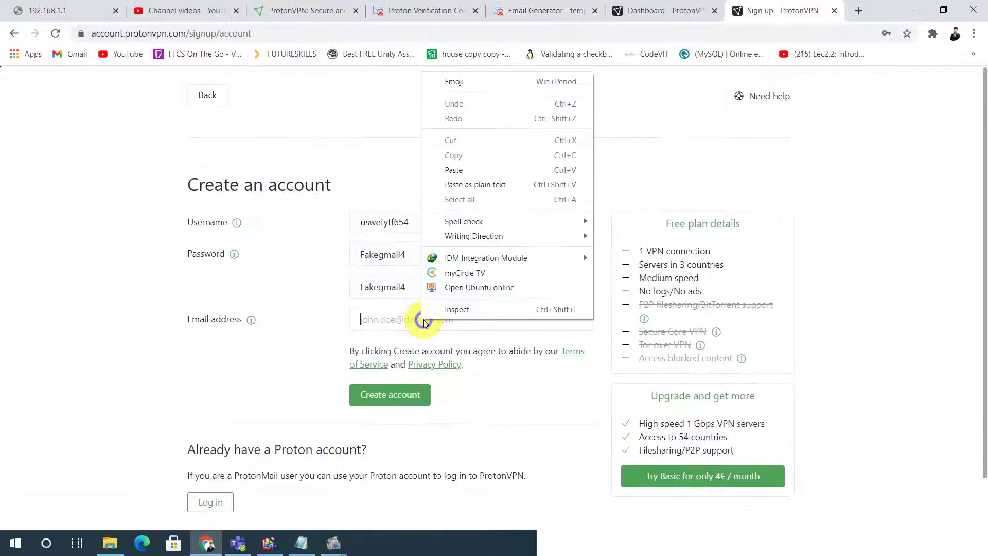
click(456, 169)
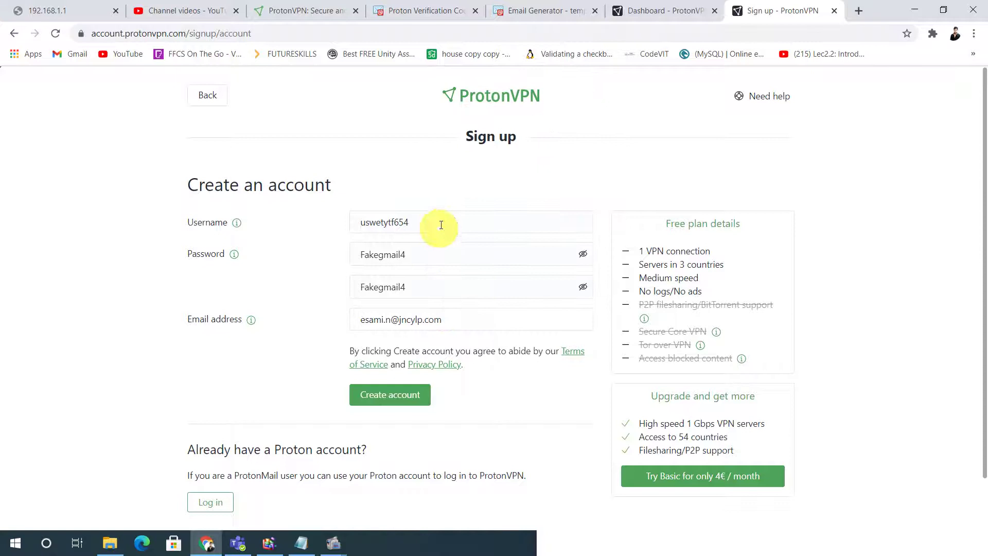
drag(441, 225, 353, 218)
right_click(390, 225)
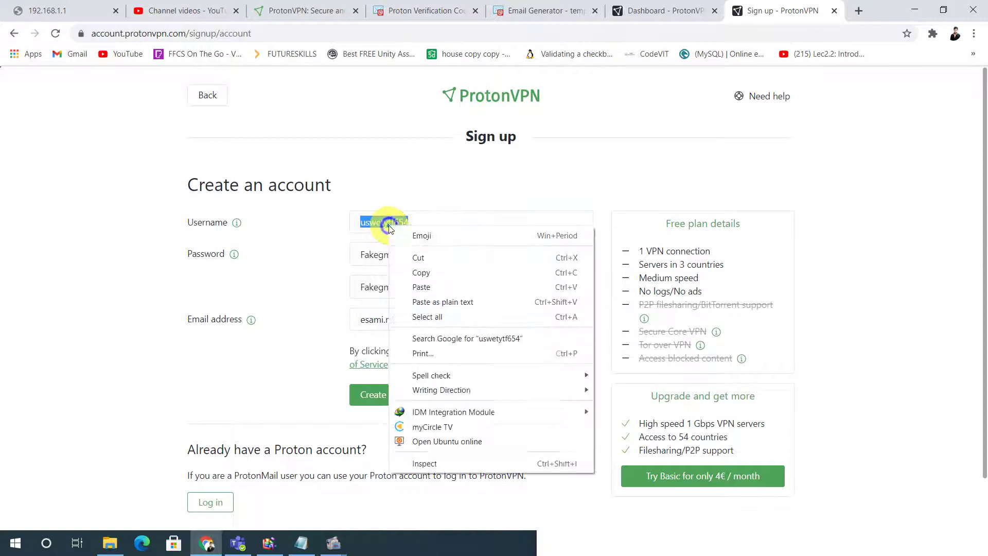
click(418, 273)
click(301, 543)
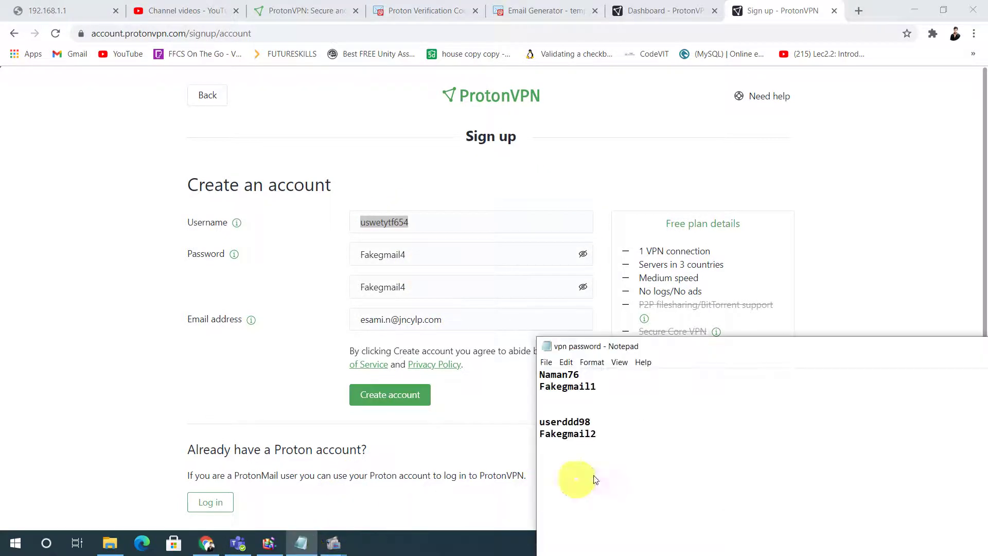
click(570, 482)
key(Return)
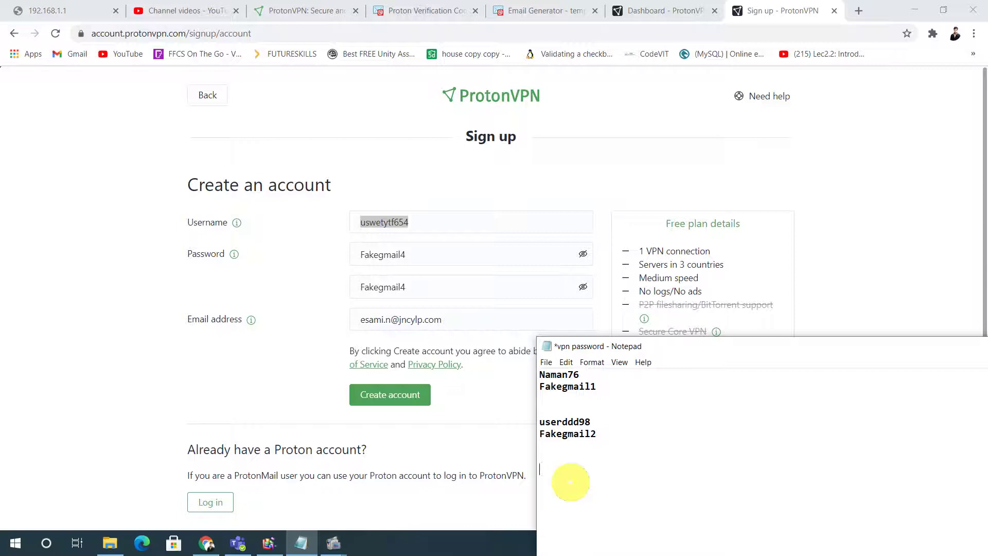
key(ctrl+v)
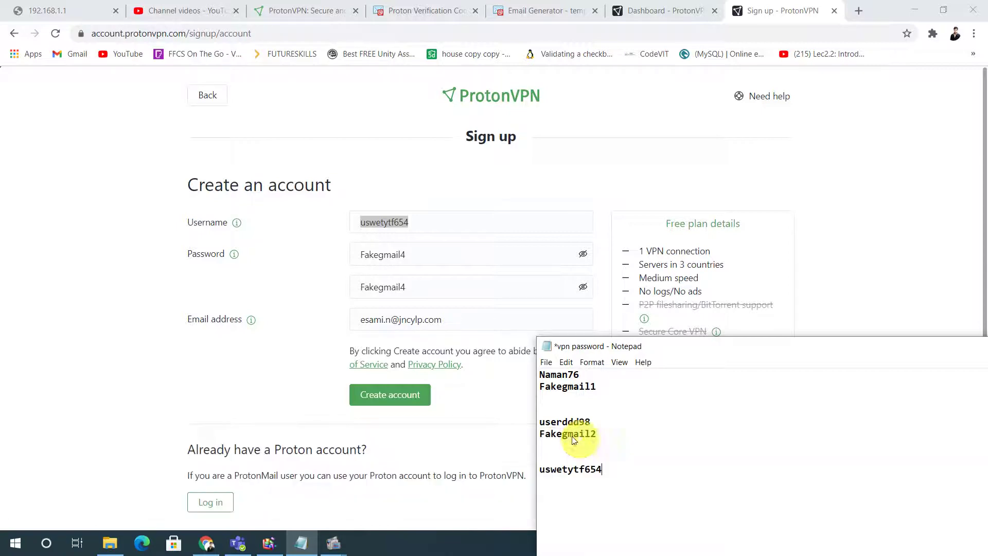
Add the password below the username in the 'vpn password' notes and save the file.
drag(406, 256, 347, 253)
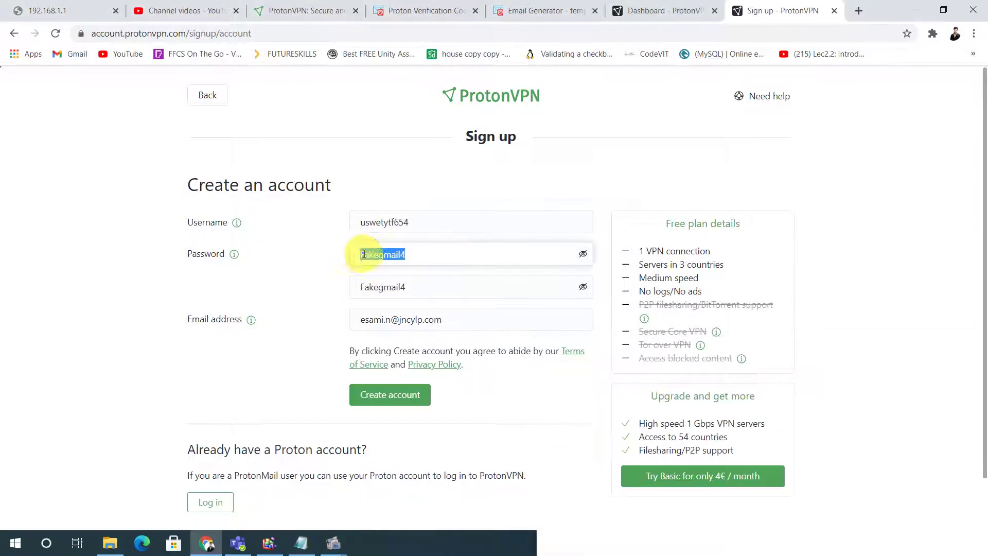
right_click(362, 254)
click(397, 300)
click(311, 544)
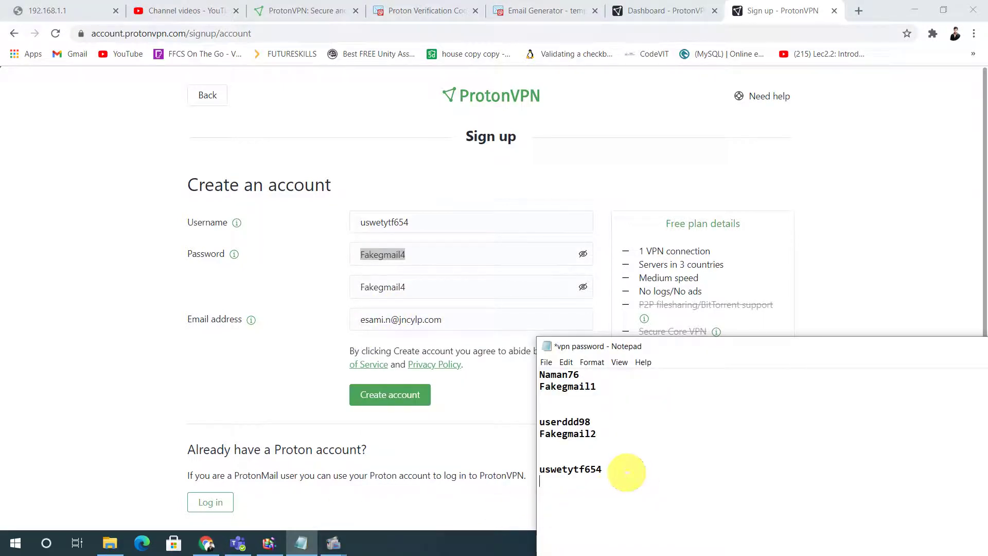
key(ctrl+v)
key(ctrl+s)
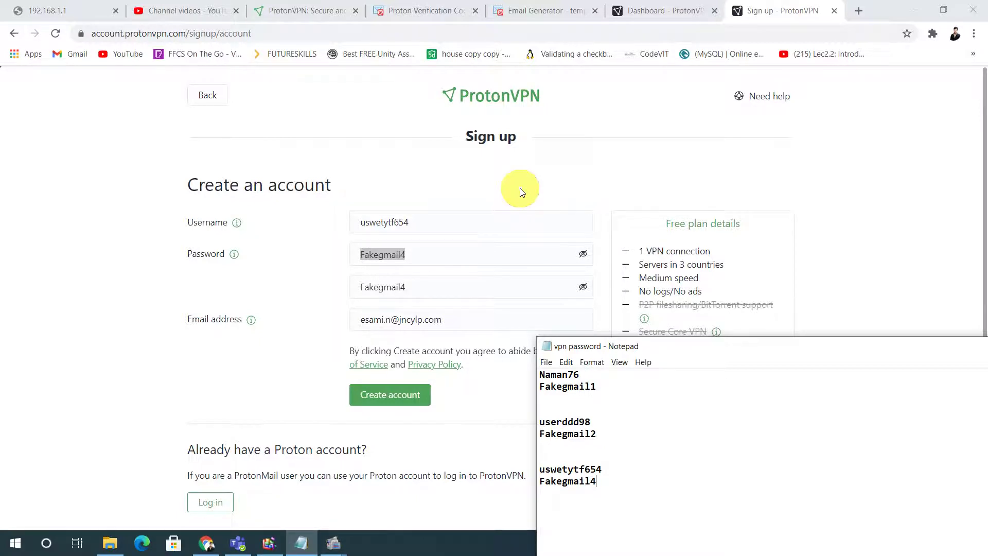
Submit the sign-up form and send a verification code to the temporary email address.
click(446, 184)
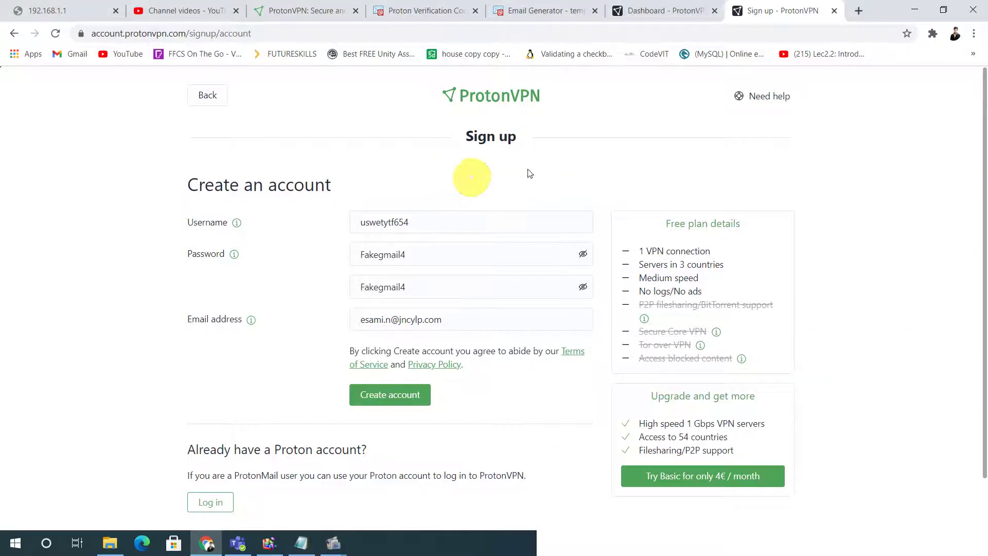
scroll(513, 346, down, 2)
scroll(513, 347, up, 2)
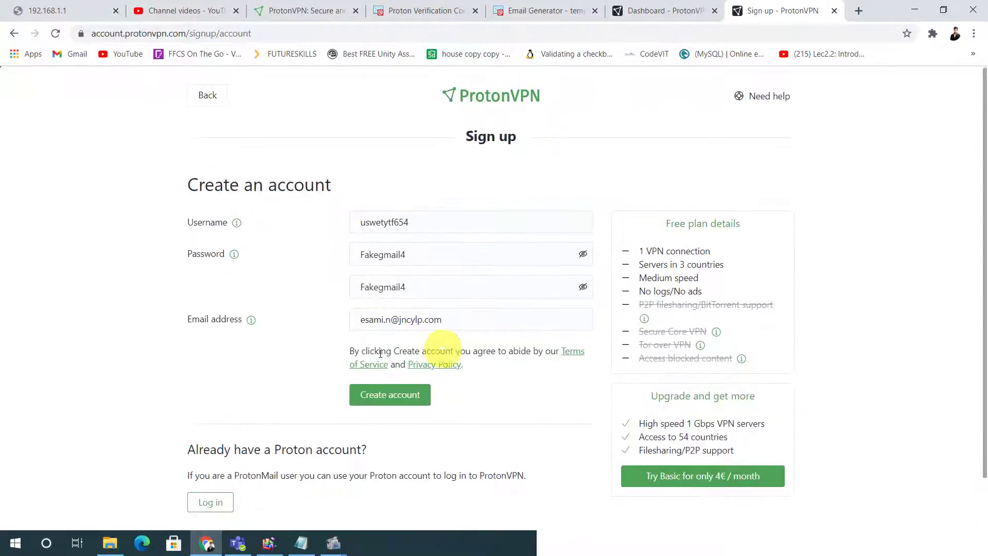
click(385, 398)
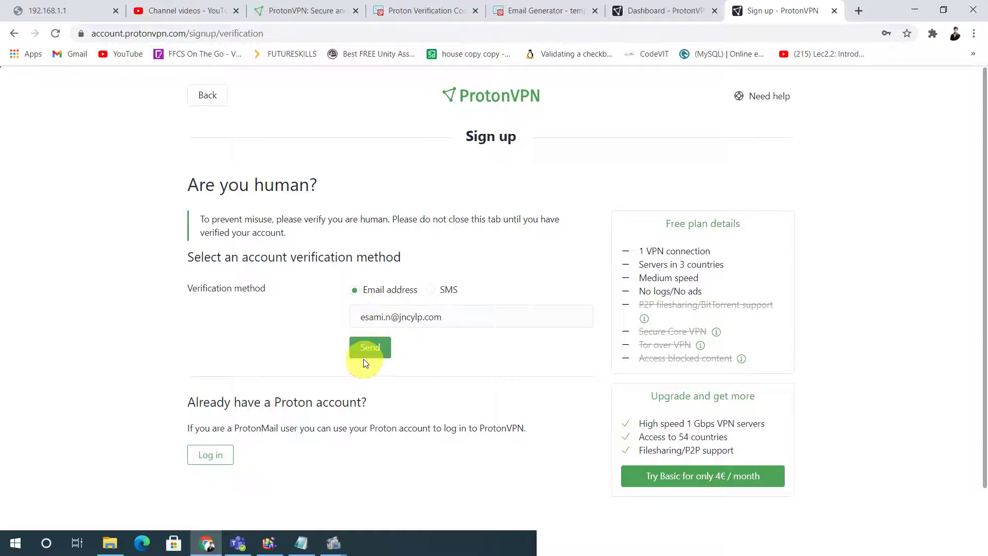
click(364, 344)
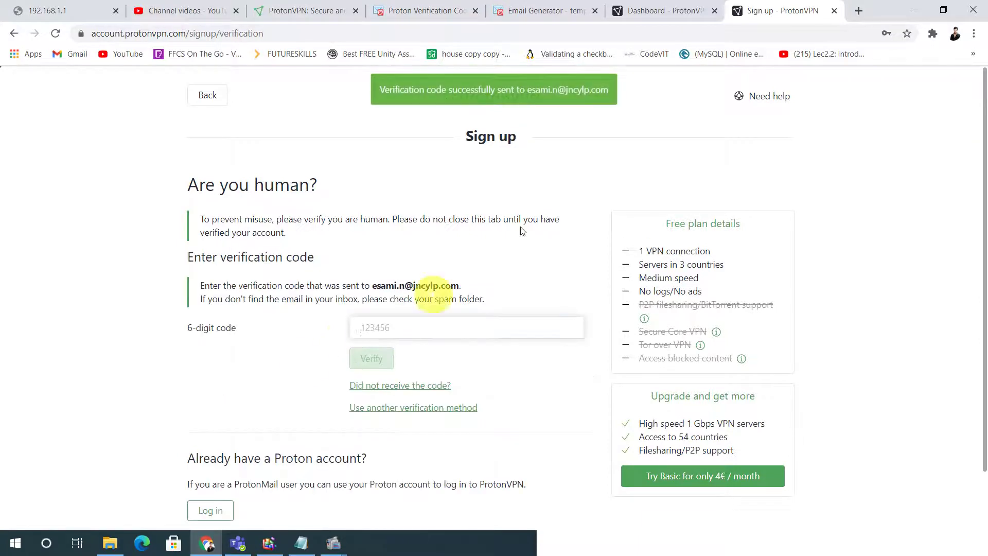
Refresh the temporary inbox and reload the Email Generator page to check for new mail.
click(538, 10)
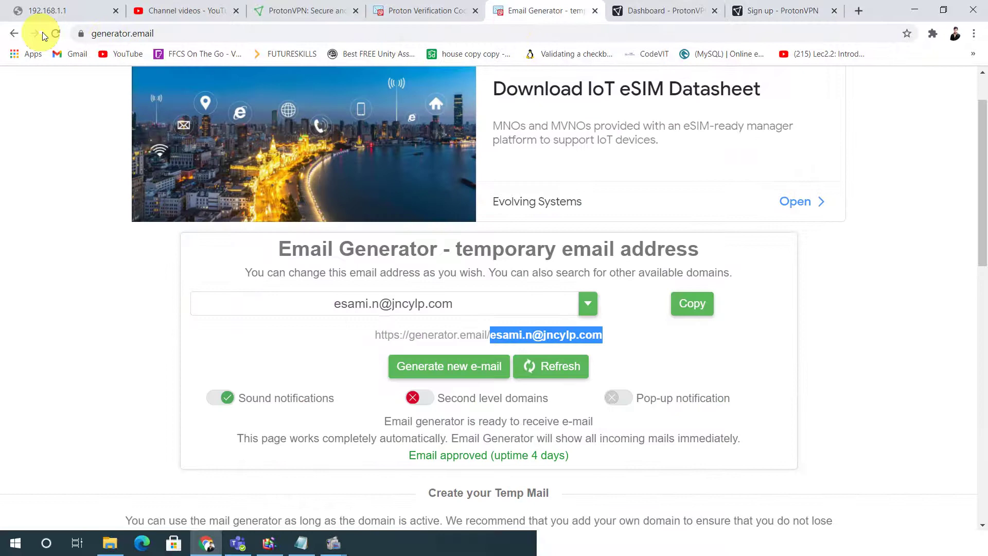
click(535, 370)
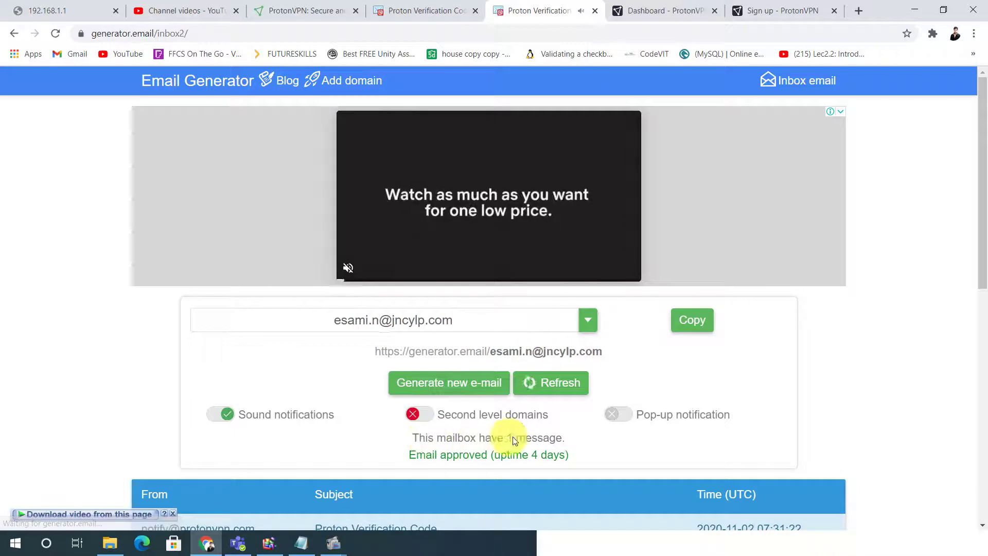
mouse_move(792, 81)
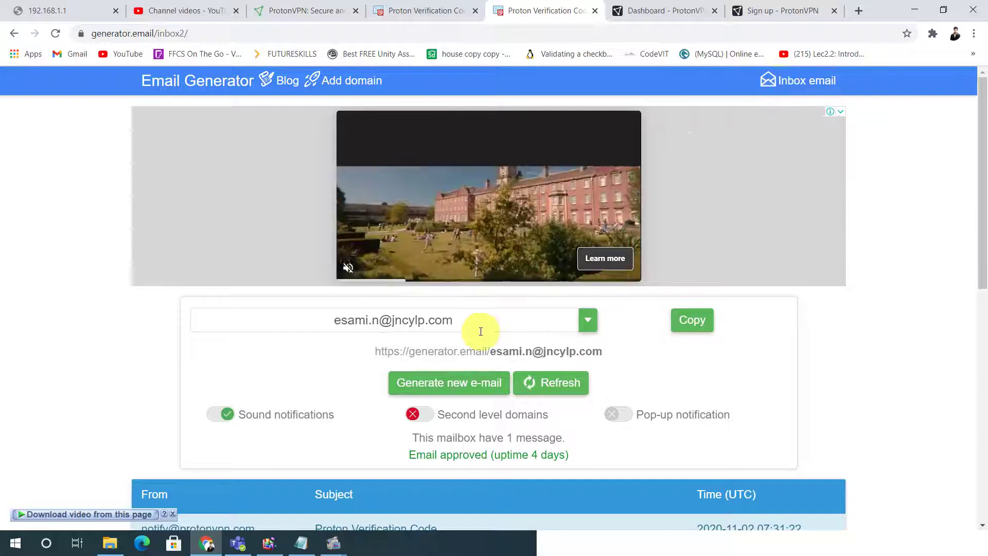
double_click(344, 319)
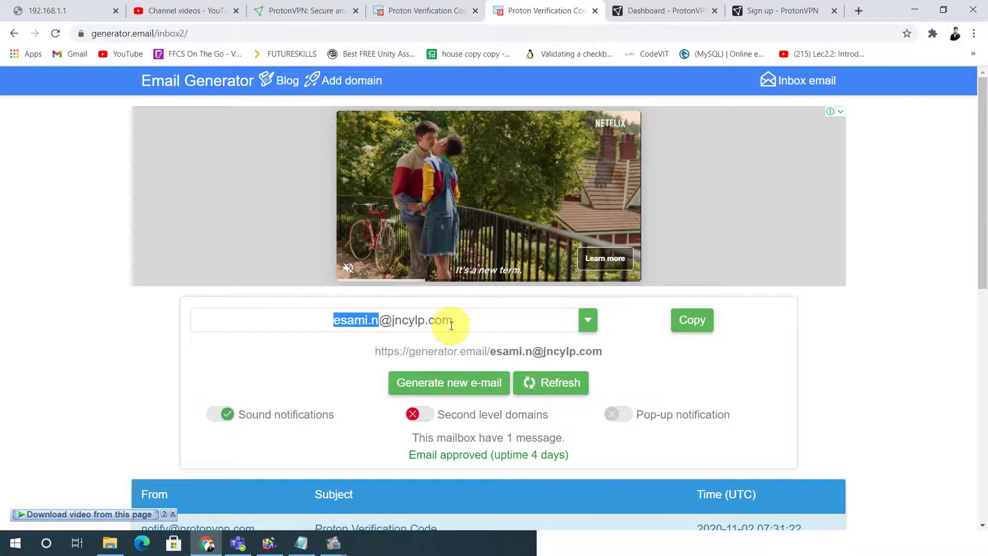
click(792, 89)
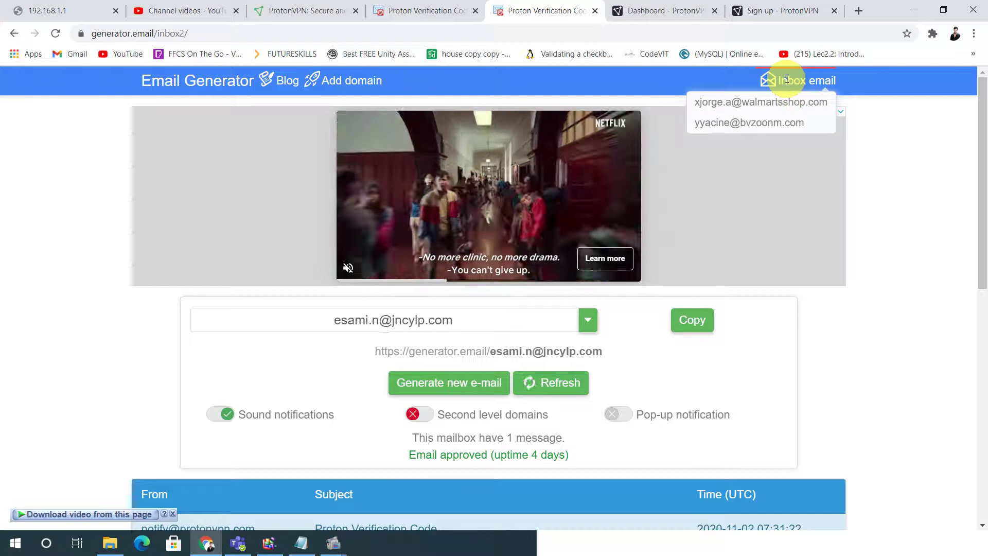
click(57, 34)
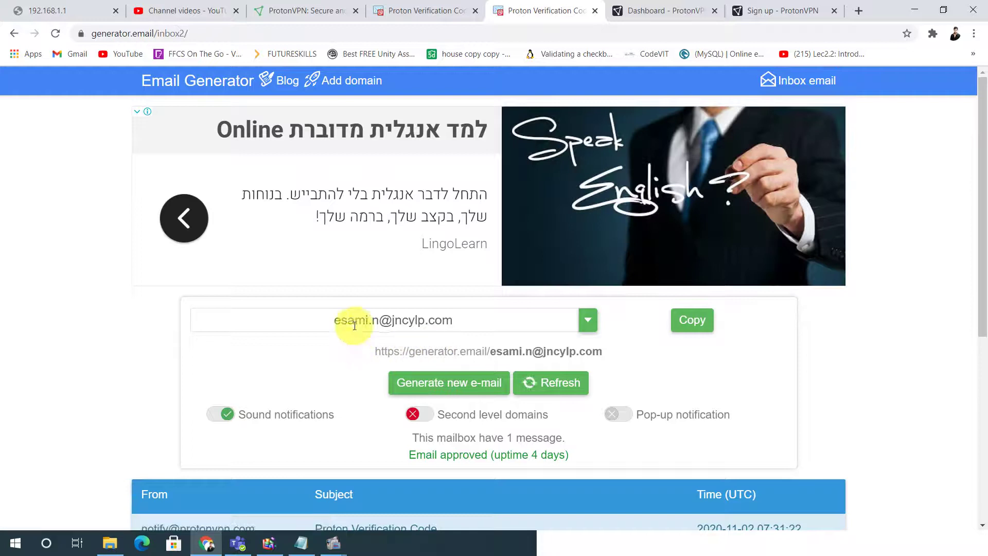
Open the Proton Verification Code email and copy the six-digit code.
mouse_move(805, 92)
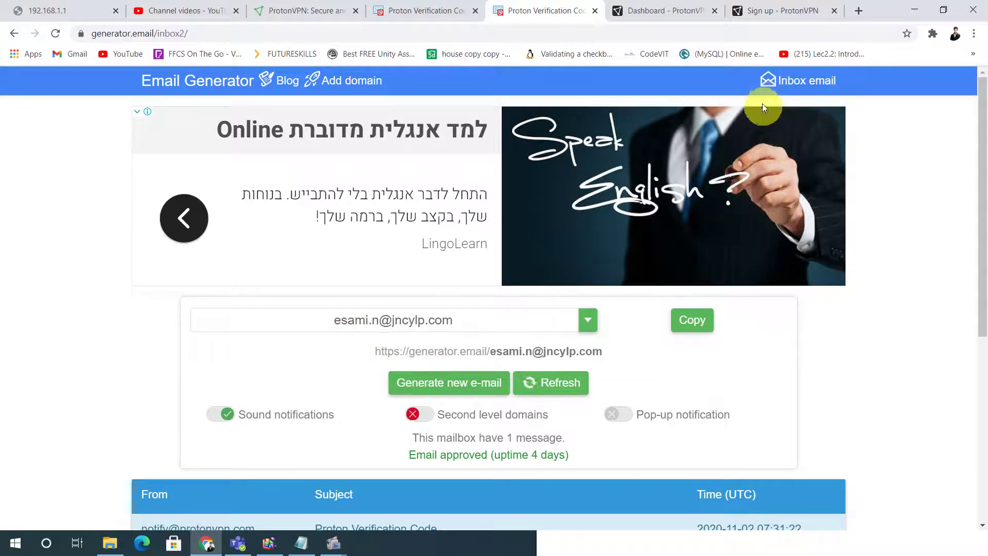
click(782, 102)
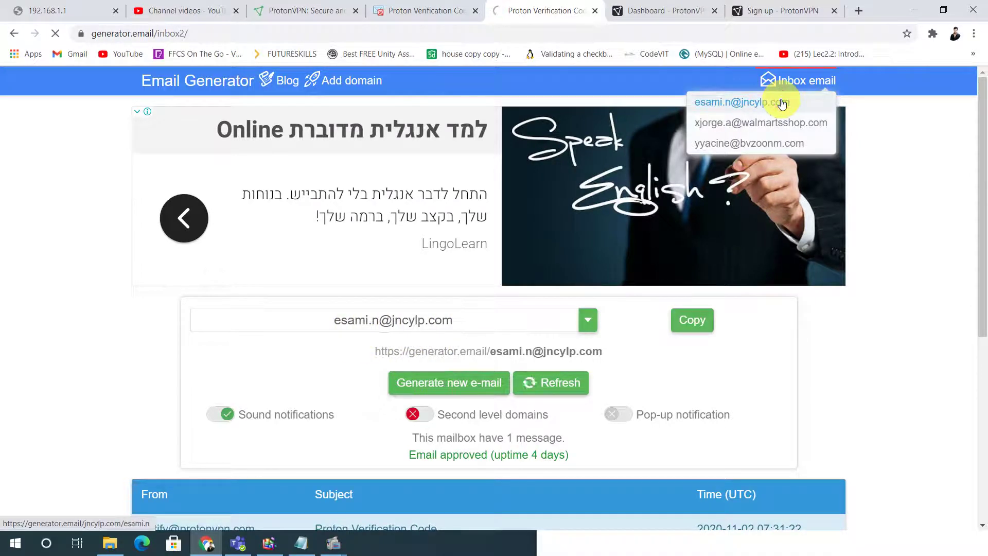
scroll(701, 241, down, 10)
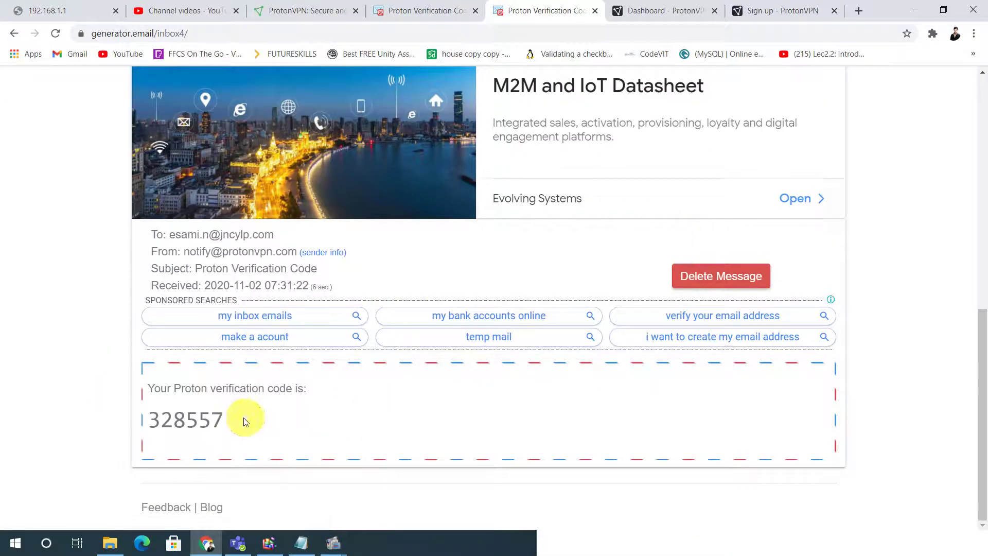
drag(230, 423, 156, 420)
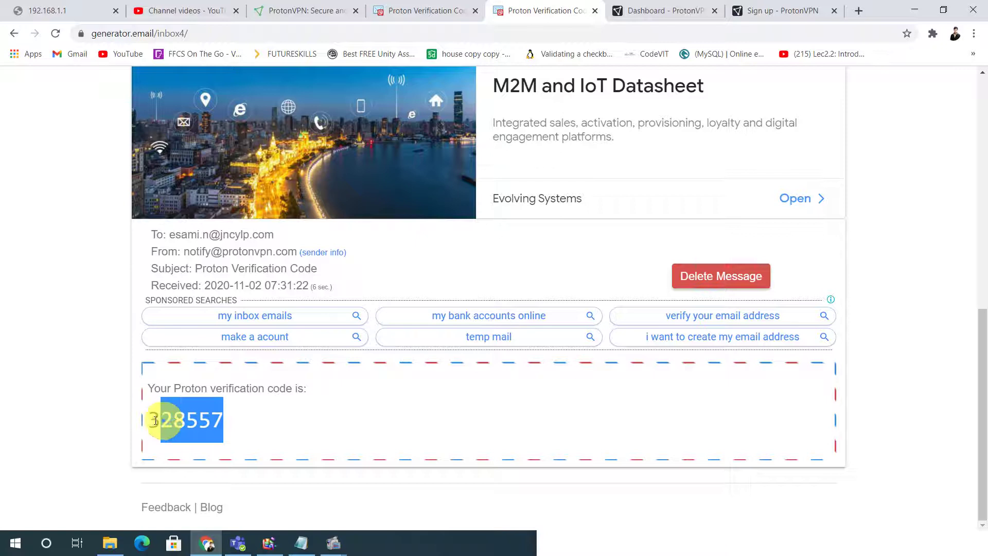
right_click(155, 420)
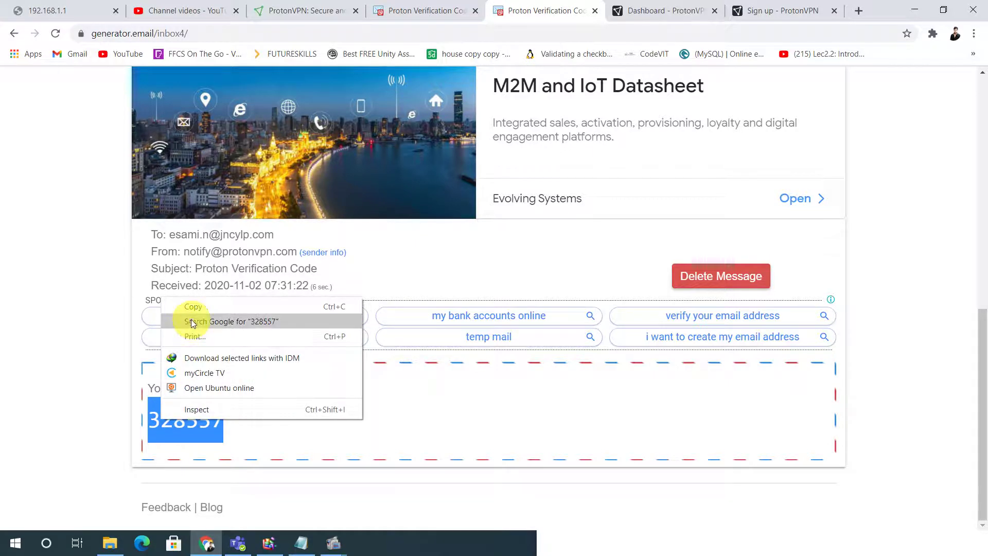
click(197, 307)
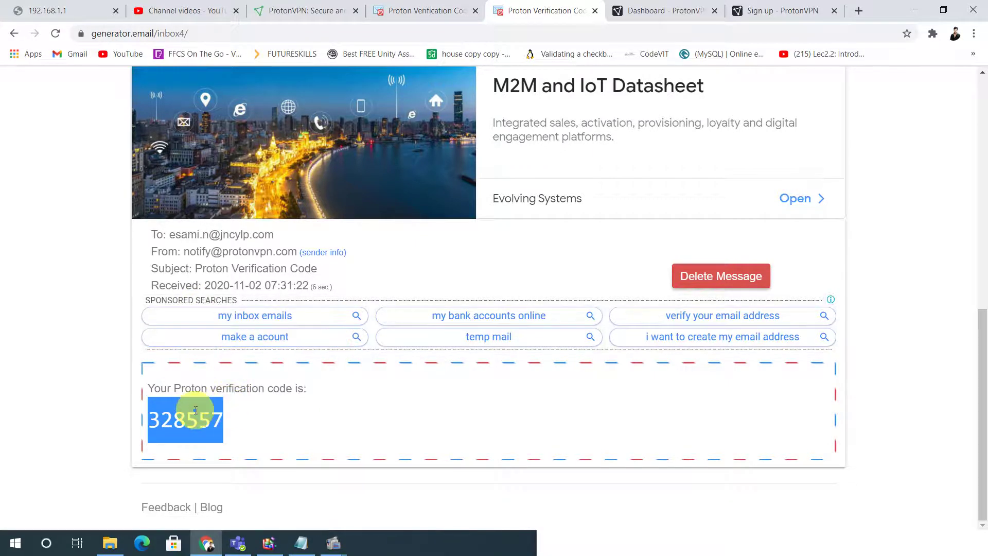
scroll(355, 111, up, 2)
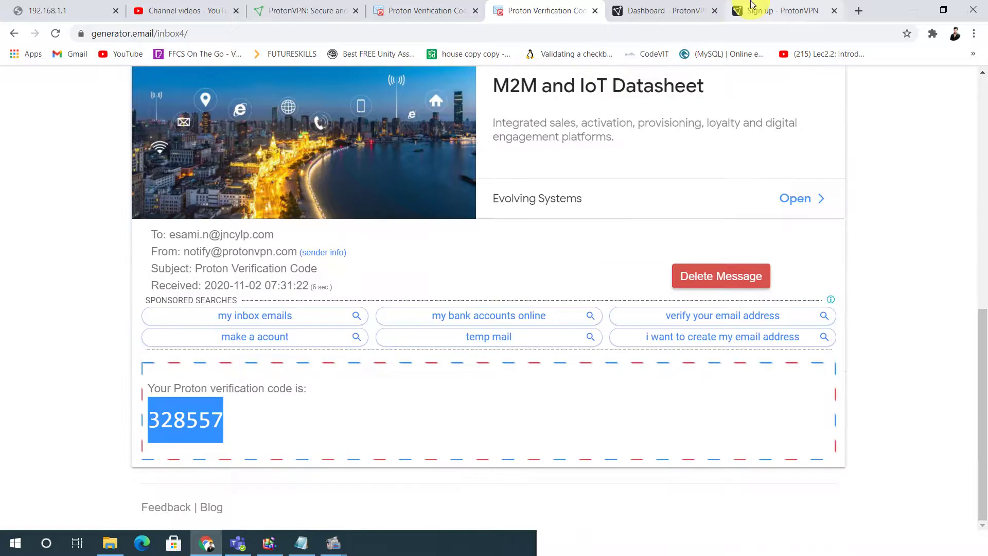
Paste the copied verification code into the sign-up page's 6-digit code field.
click(752, 4)
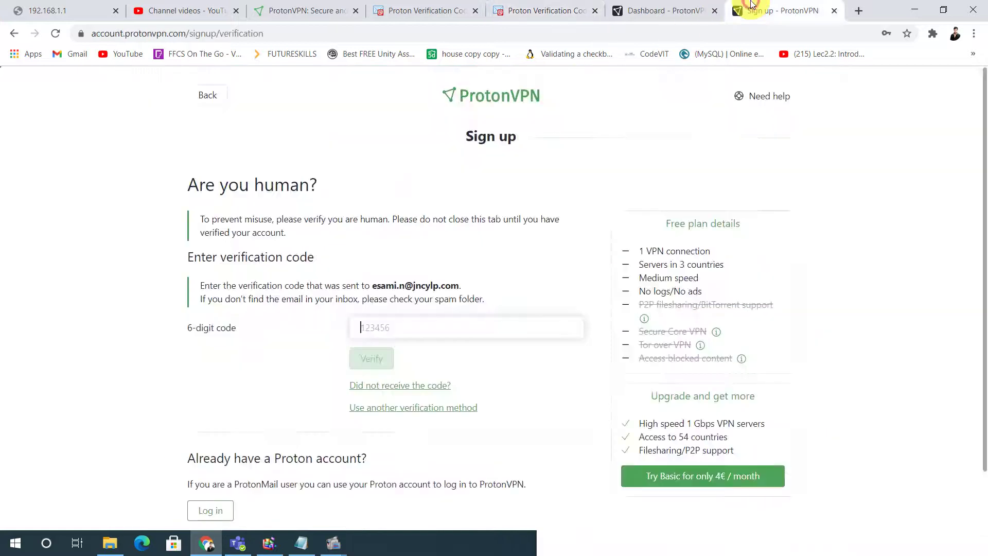
right_click(372, 328)
click(407, 178)
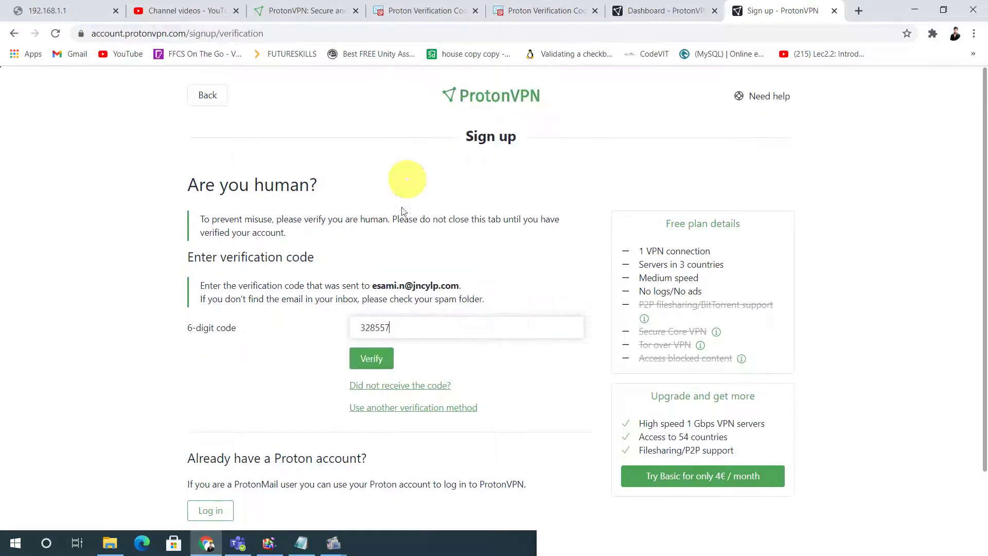
click(395, 332)
Recopy the full code from the verification email, paste it in, and verify the account.
click(509, 10)
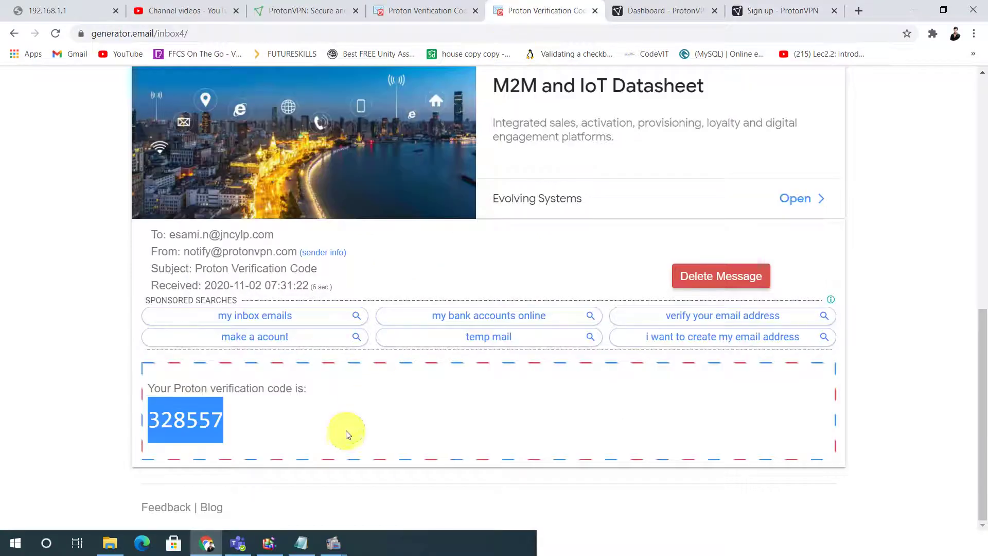
scroll(355, 427, up, 8)
scroll(513, 267, down, 5)
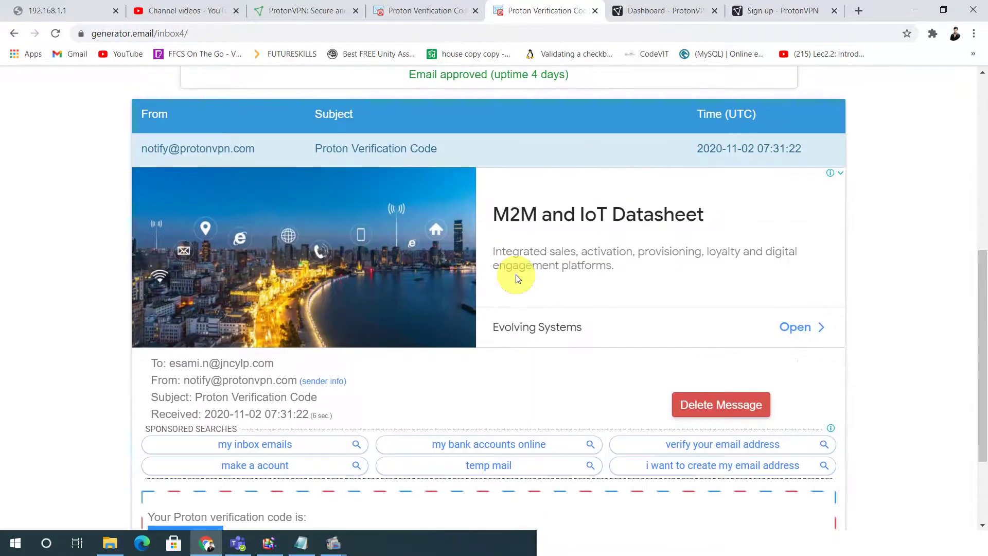
scroll(513, 277, up, 6)
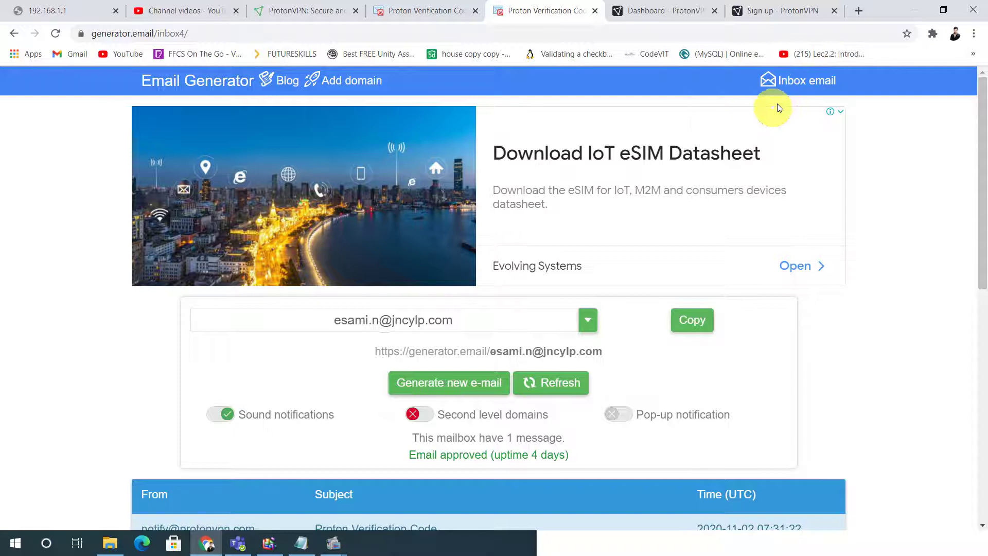
click(787, 80)
scroll(463, 309, down, 3)
double_click(243, 423)
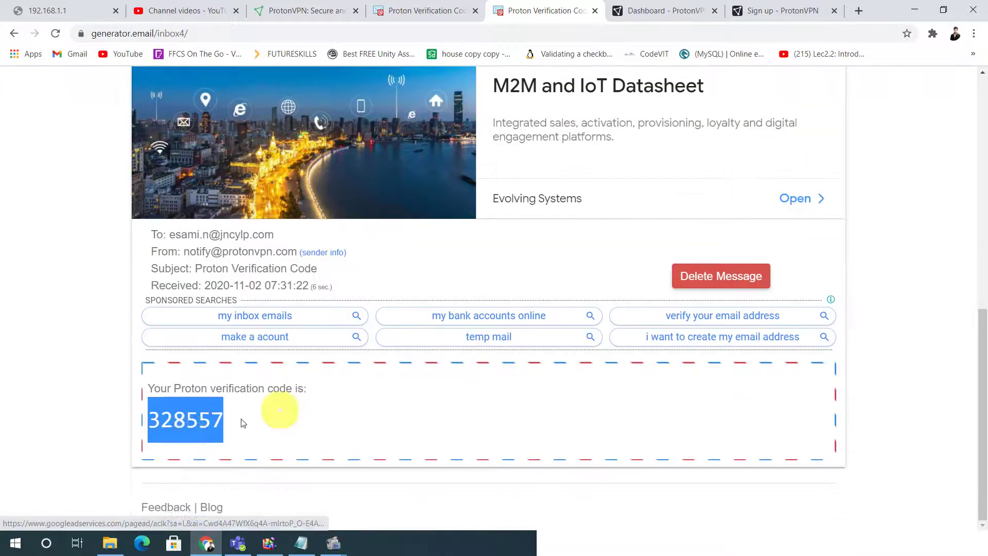
key(ctrl+c)
click(757, 11)
key(ctrl+v)
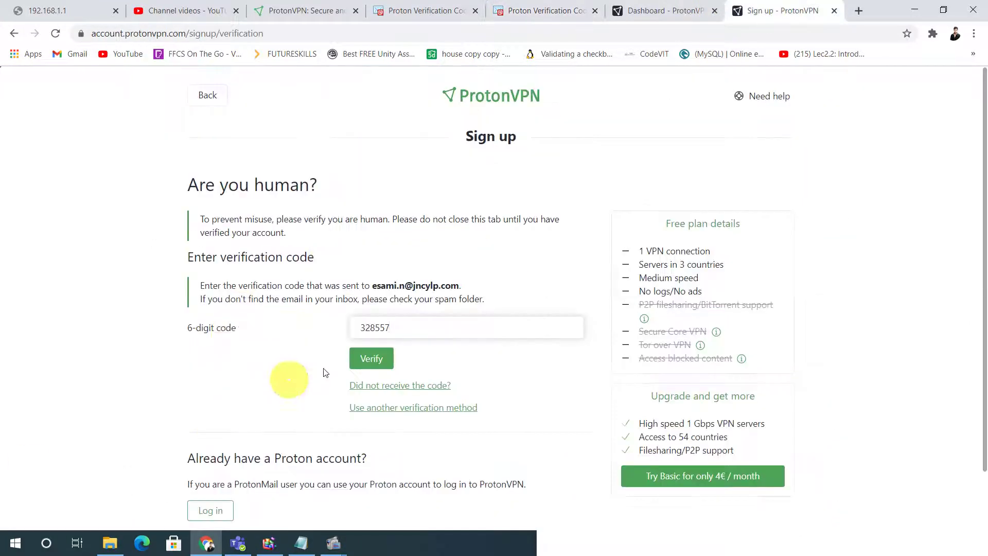
click(369, 359)
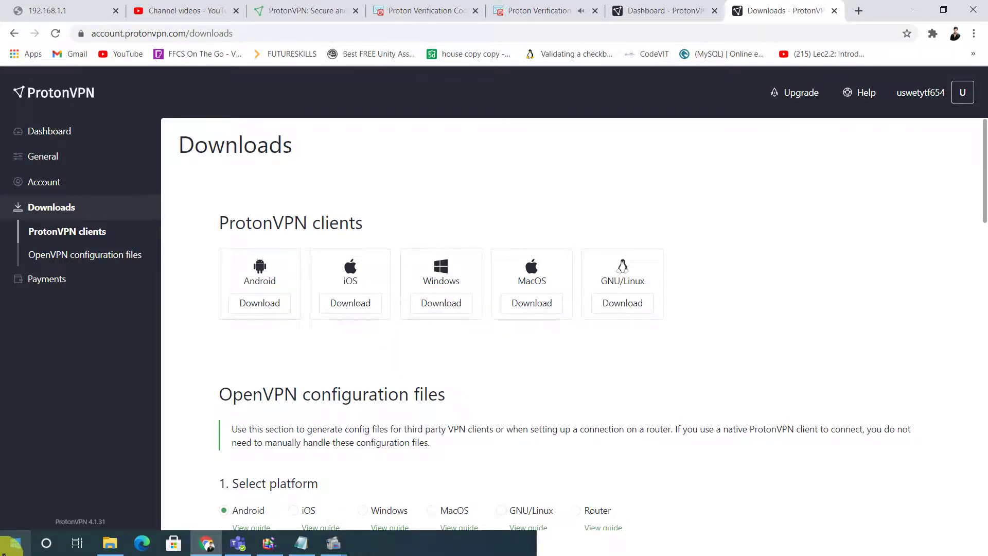
Bring up the Windows Start menu to find the ProtonVPN app.
click(12, 544)
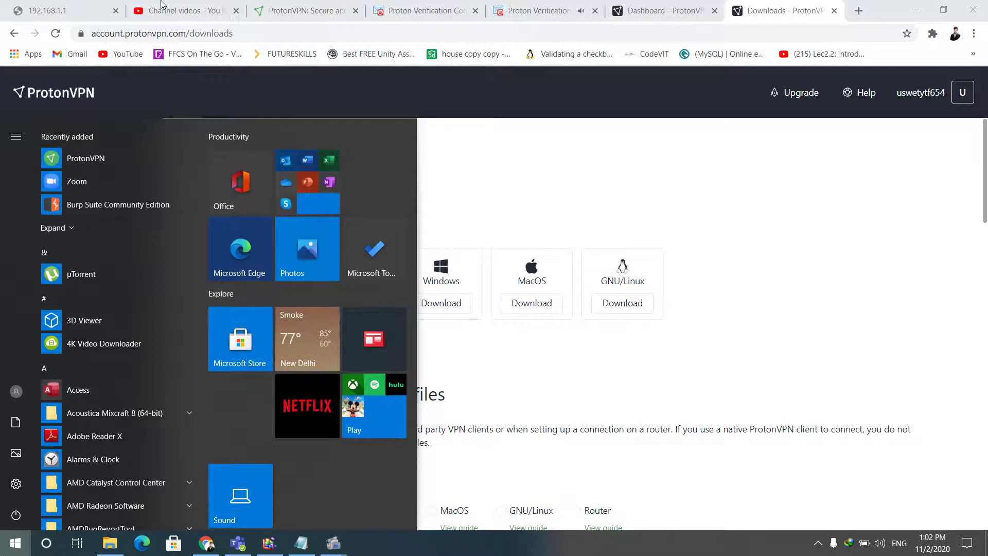
Launch the ProtonVPN desktop client and log out of the current account.
click(65, 160)
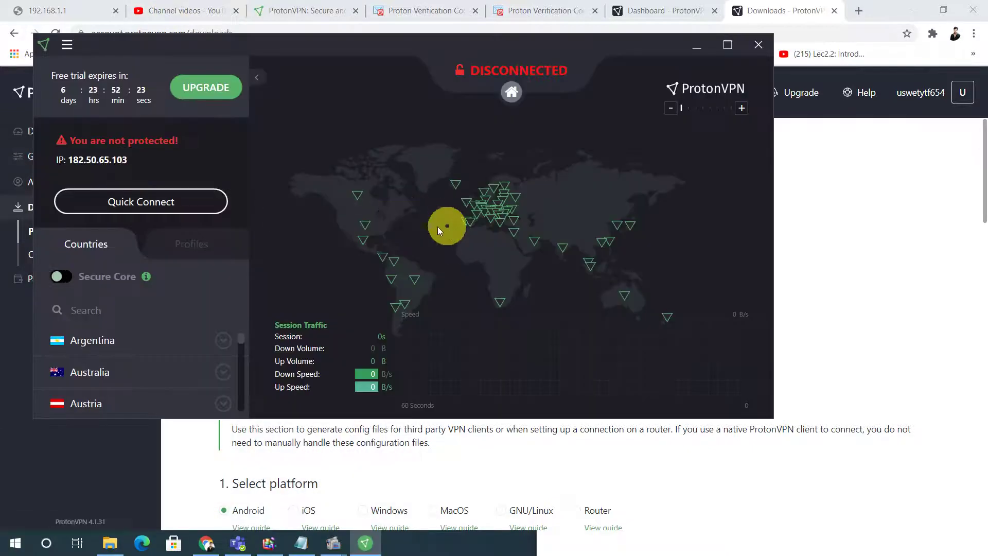
click(68, 46)
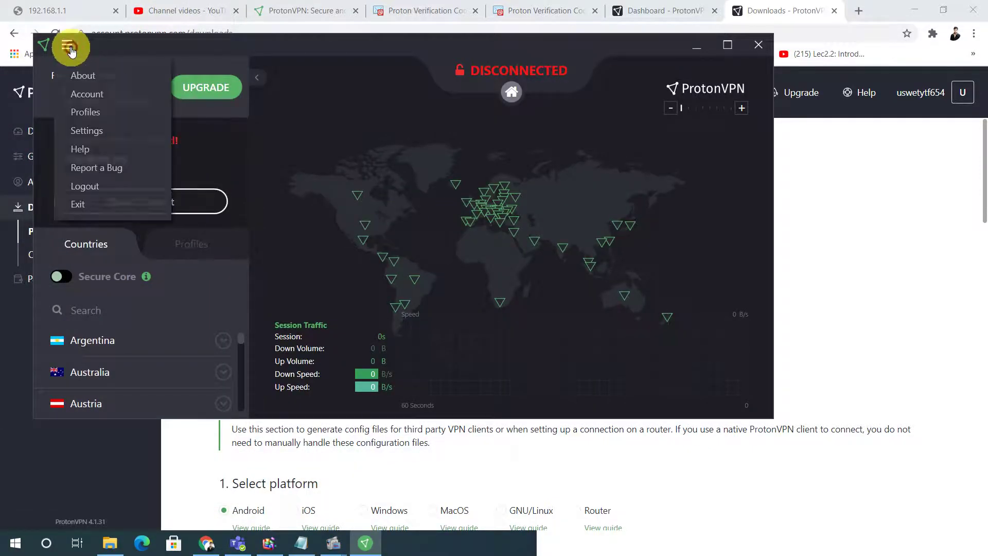
click(94, 187)
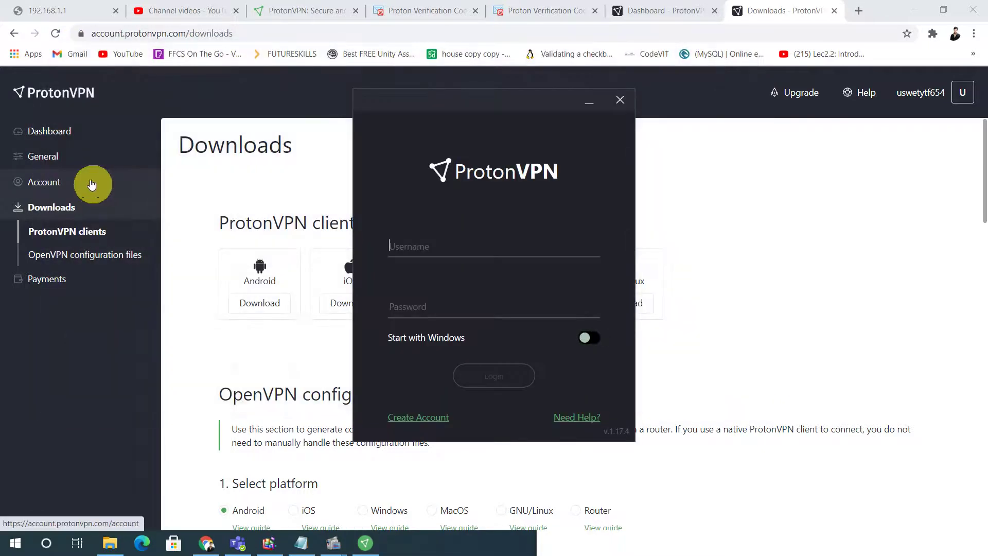
Copy the new account's username from the notes into the client's Username field.
click(587, 552)
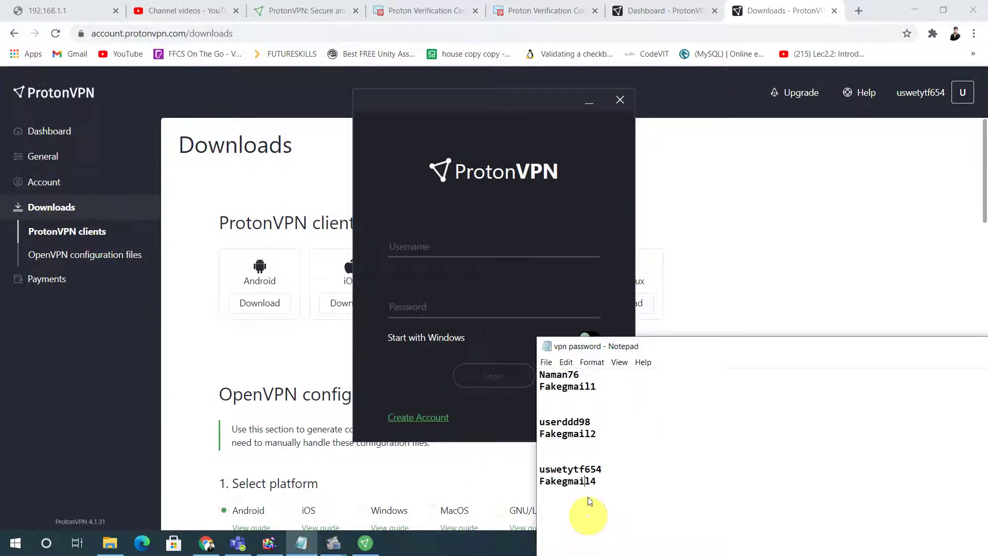
drag(604, 471, 550, 470)
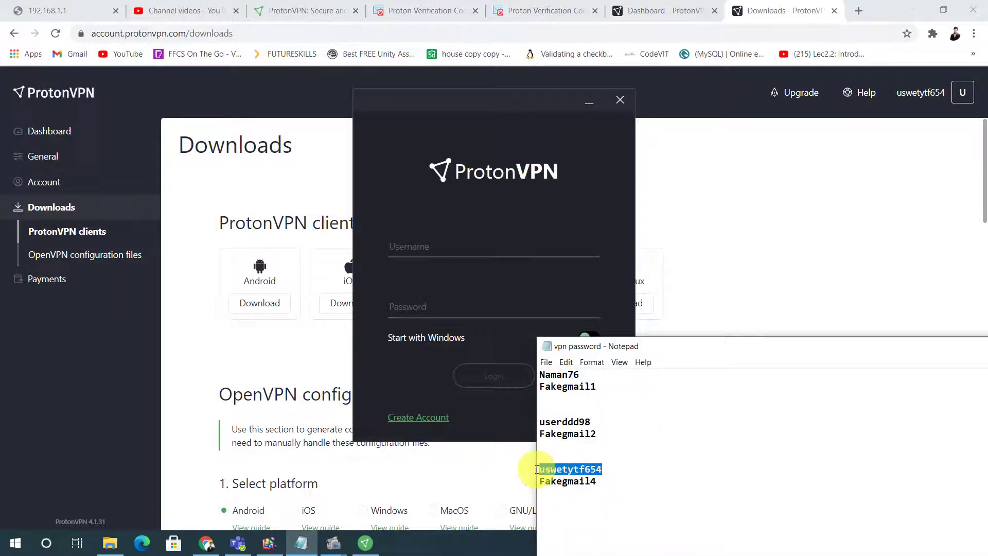
right_click(545, 469)
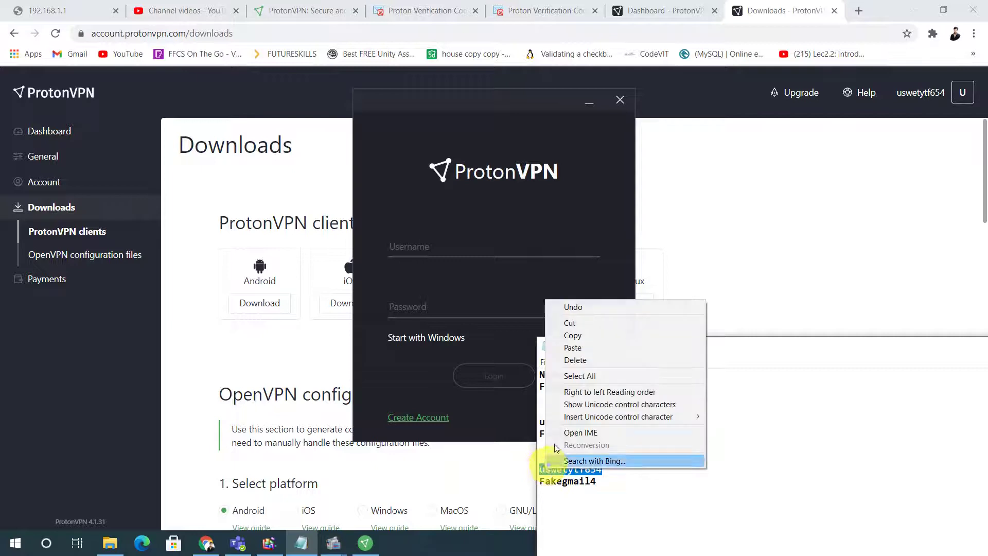
click(562, 333)
right_click(451, 243)
click(484, 279)
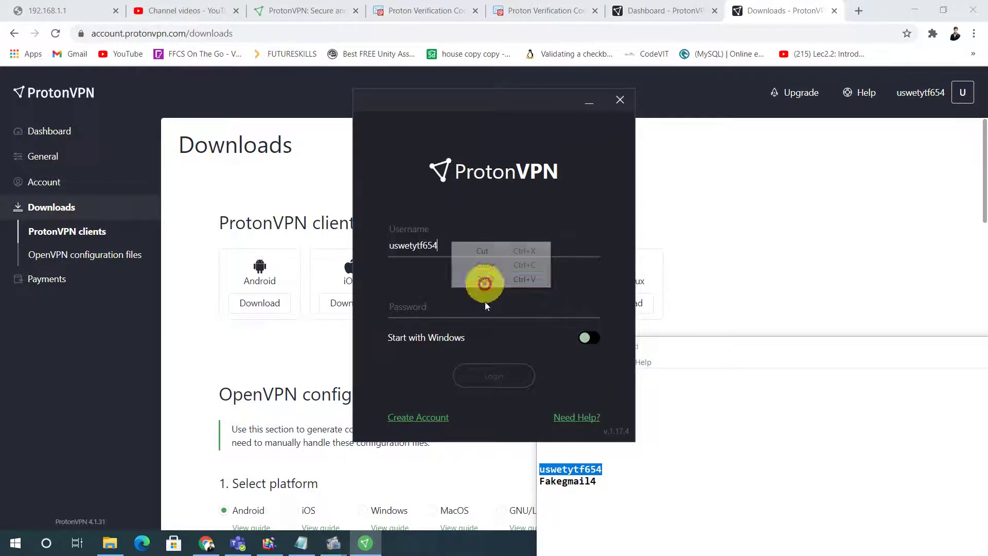
Copy the saved password into the Password field and show it to check it.
click(599, 485)
drag(598, 484, 546, 484)
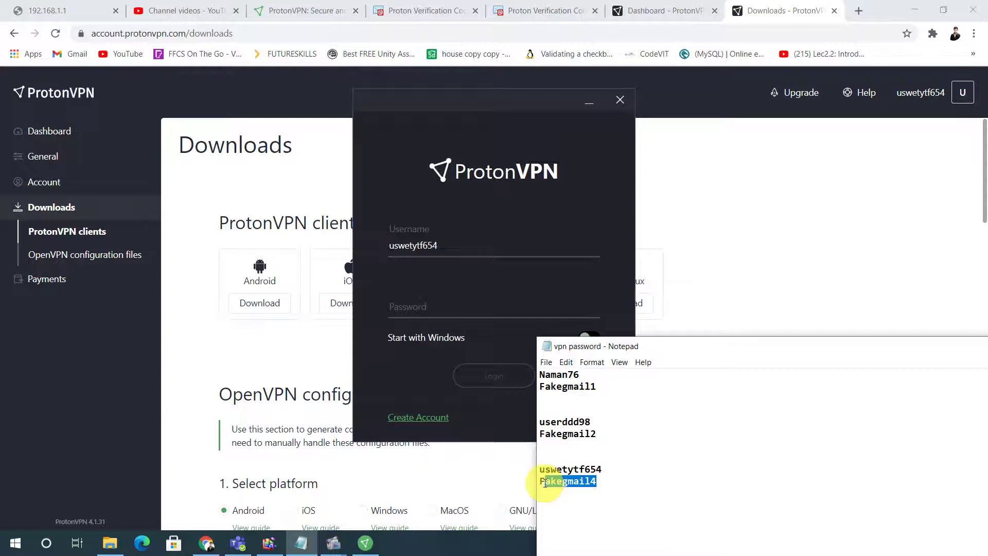
right_click(543, 484)
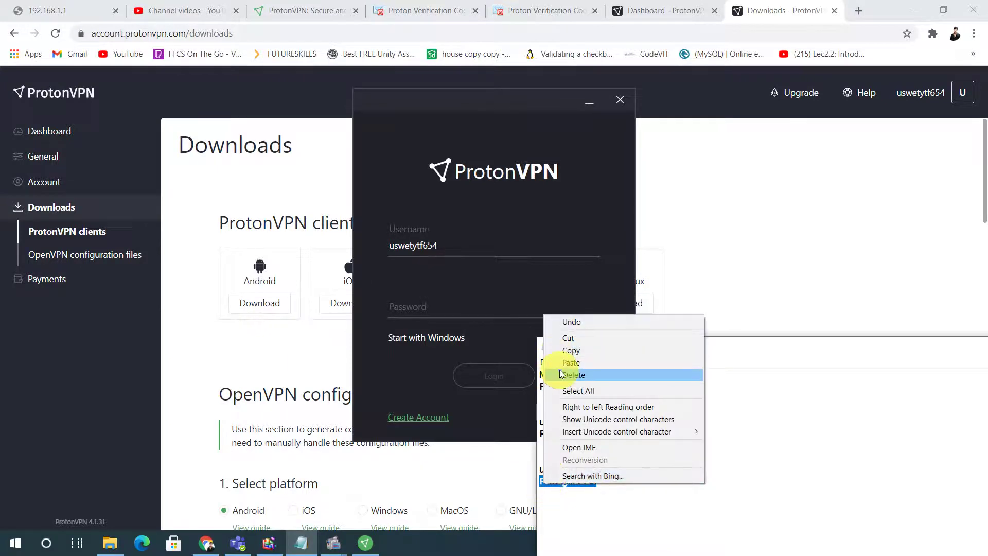
click(560, 353)
click(455, 307)
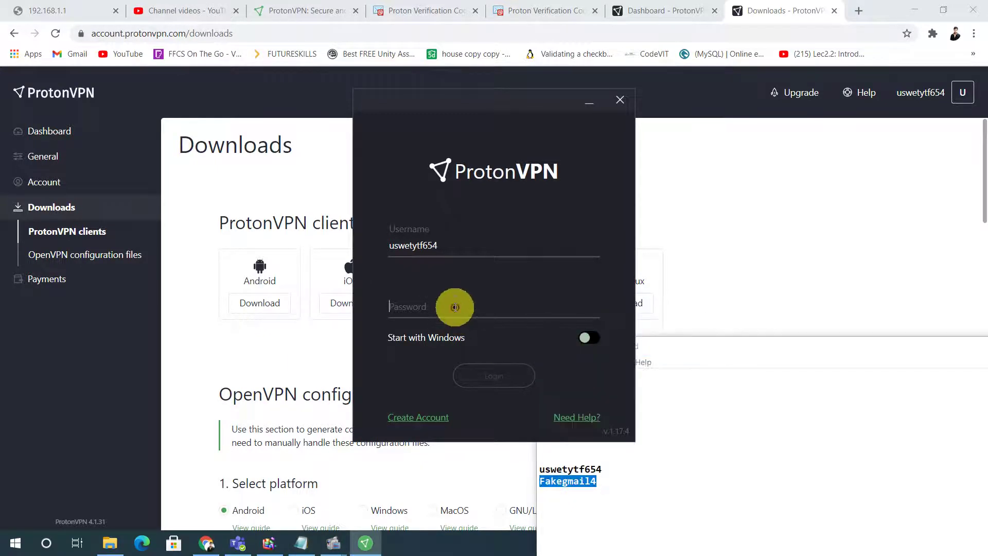
key(ctrl+v)
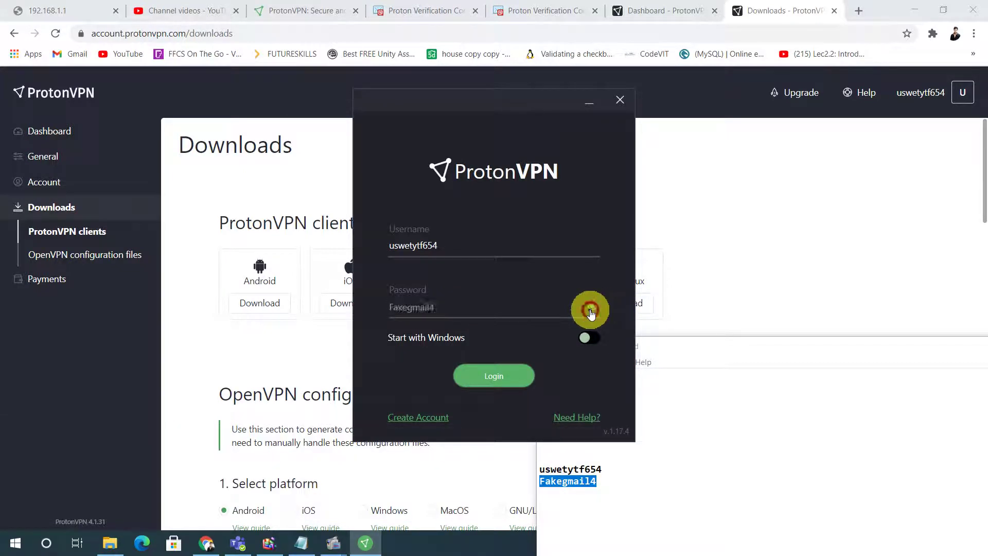
click(590, 309)
Log the client into the new account and skip the free Plus trial popup.
click(591, 310)
click(492, 375)
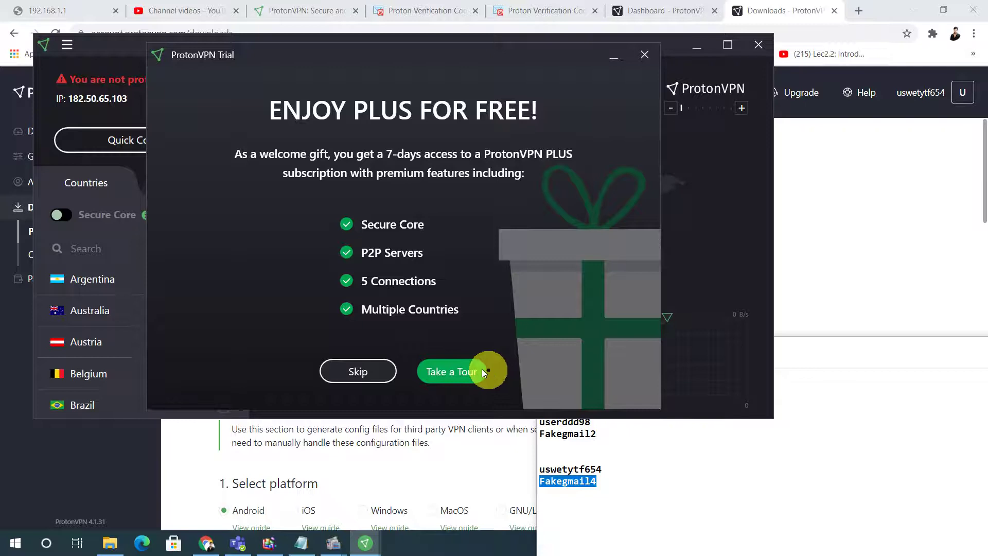
click(357, 371)
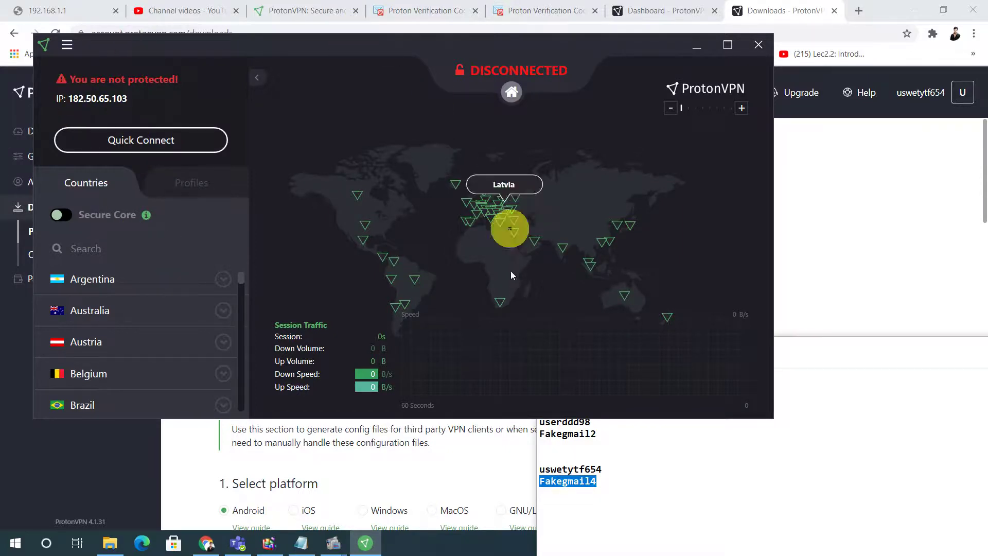
Browse the Countries list, expand Malaysia, then Quick Connect to Hong Kong server HK#3.
click(676, 552)
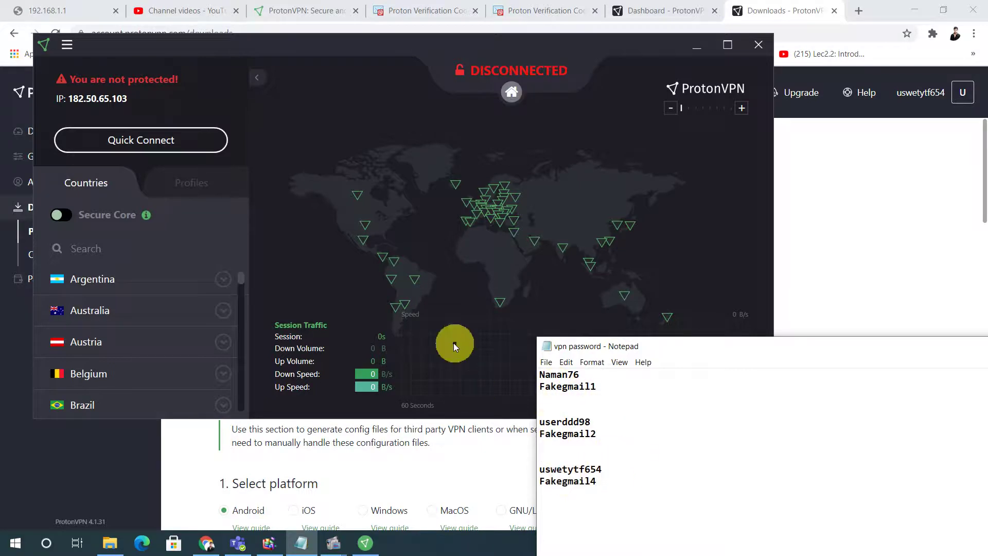
scroll(107, 368, down, 3)
scroll(107, 368, up, 3)
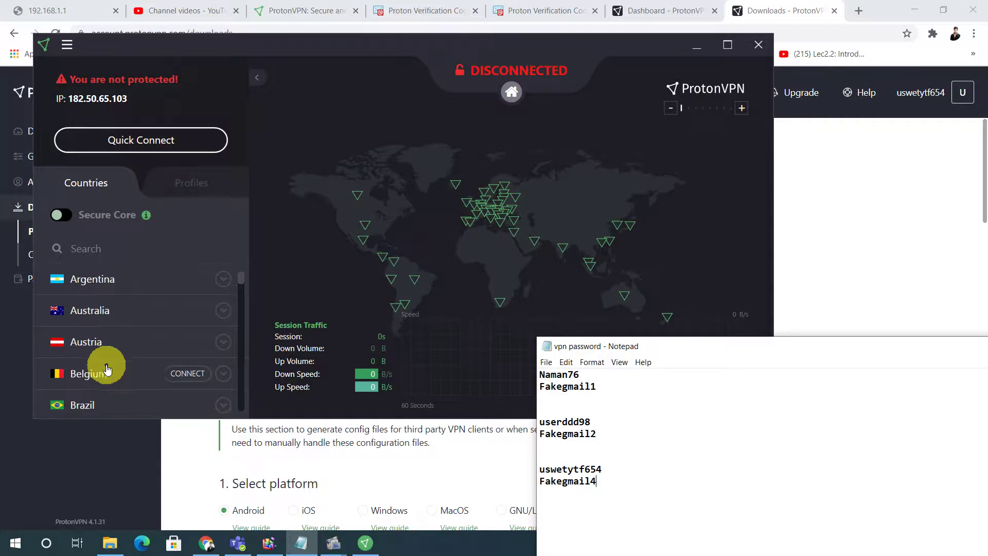
scroll(105, 364, down, 12)
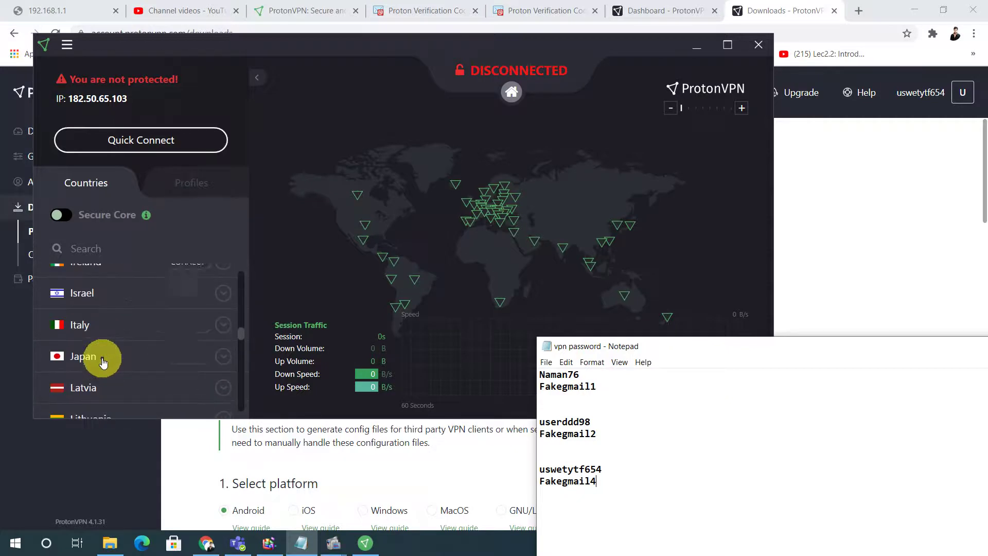
scroll(103, 362, down, 3)
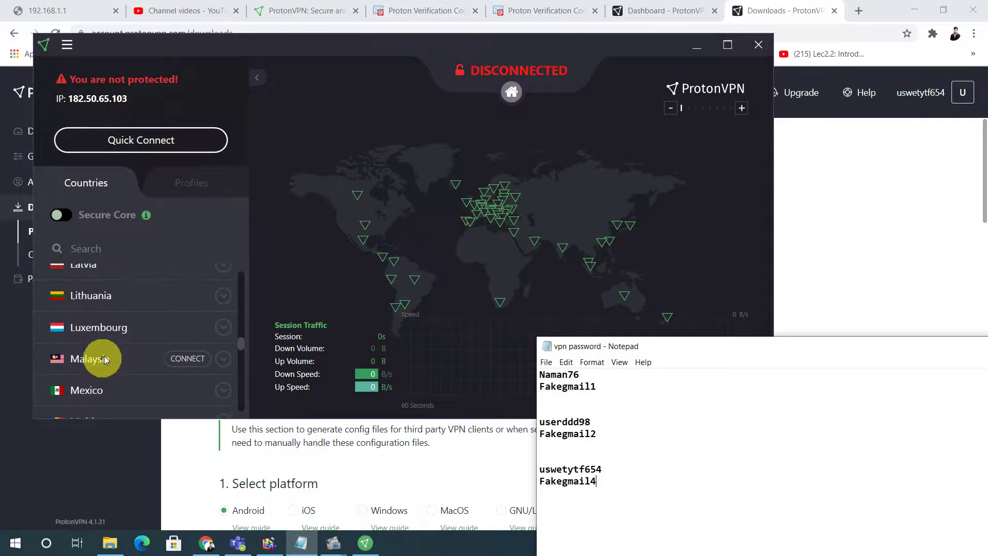
click(225, 360)
scroll(155, 356, down, 10)
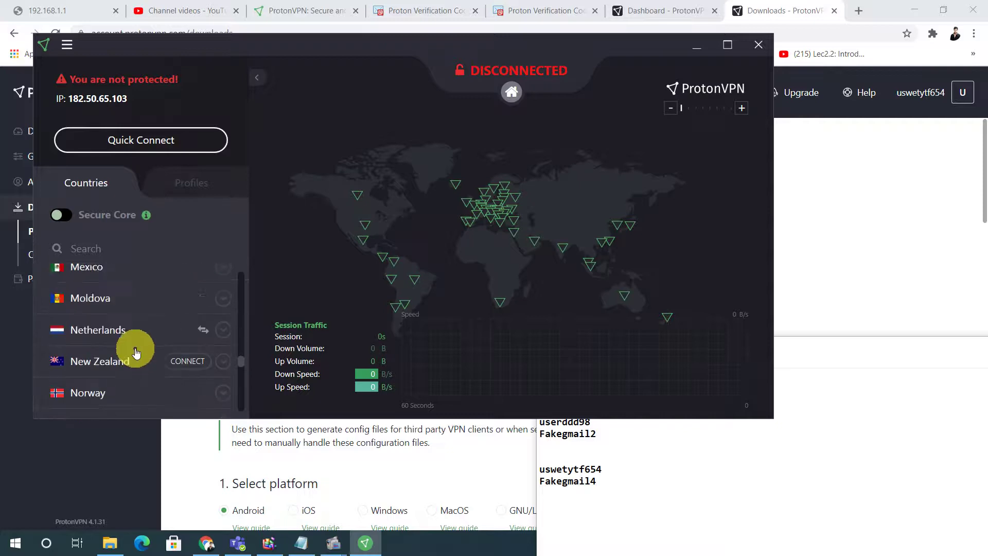
scroll(136, 352, down, 4)
scroll(136, 351, up, 8)
scroll(136, 351, up, 12)
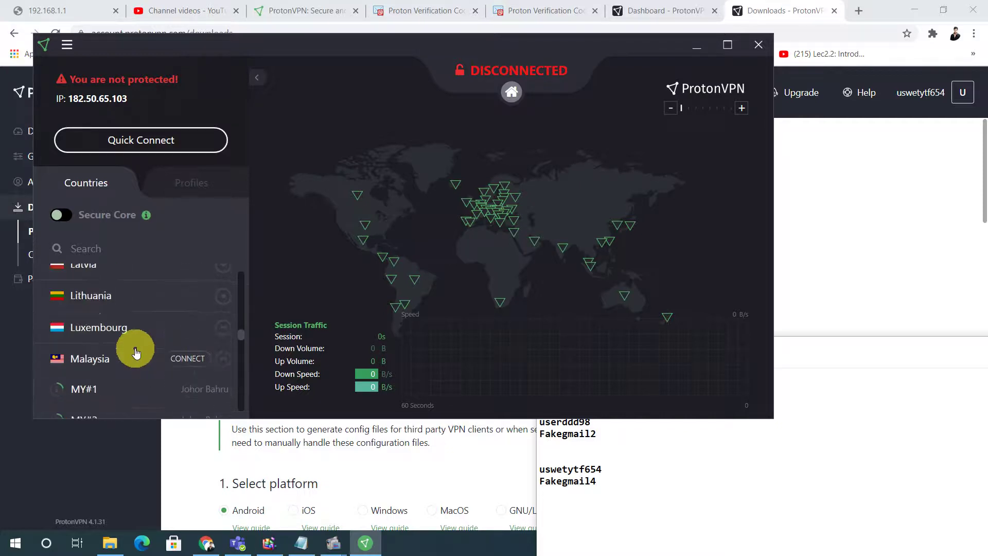
click(107, 139)
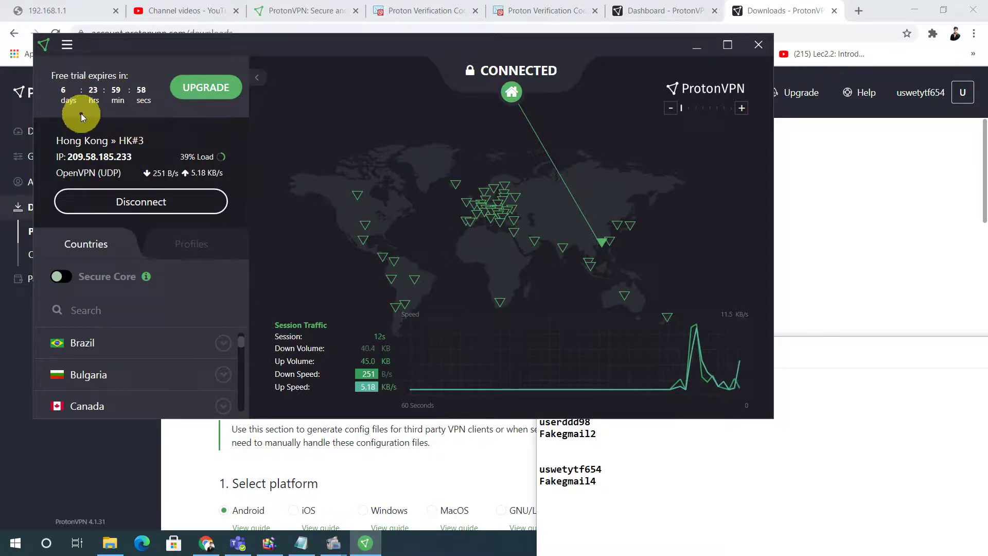
click(576, 515)
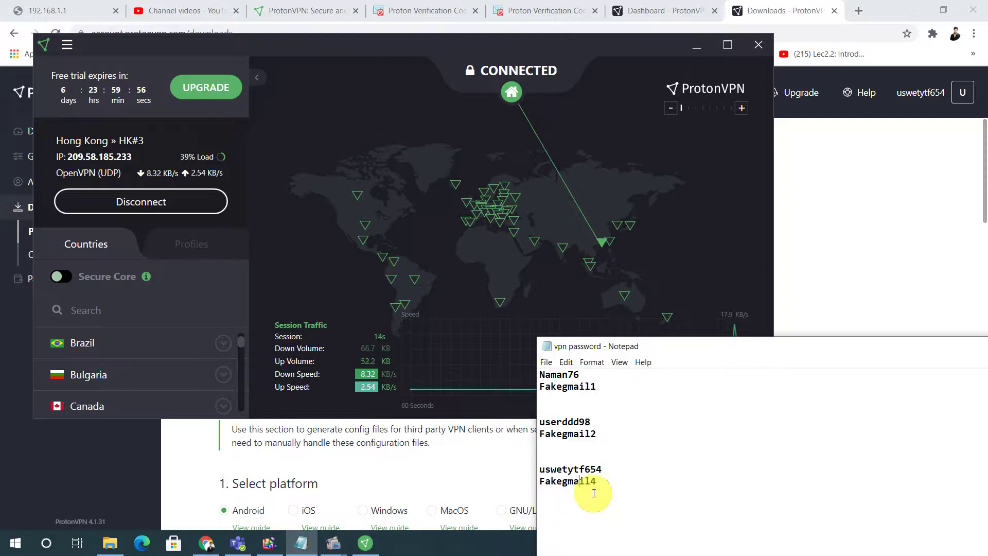
drag(600, 489, 568, 485)
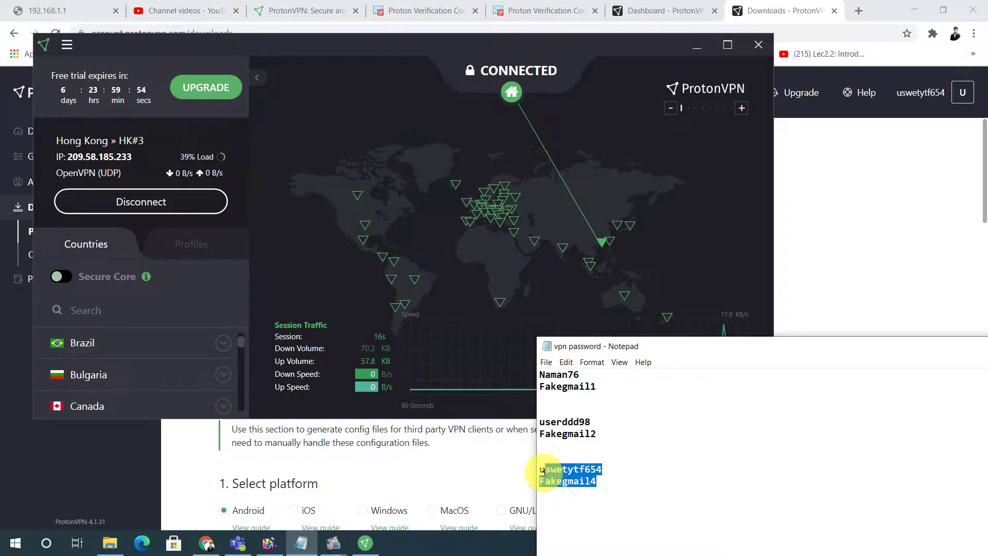
click(591, 469)
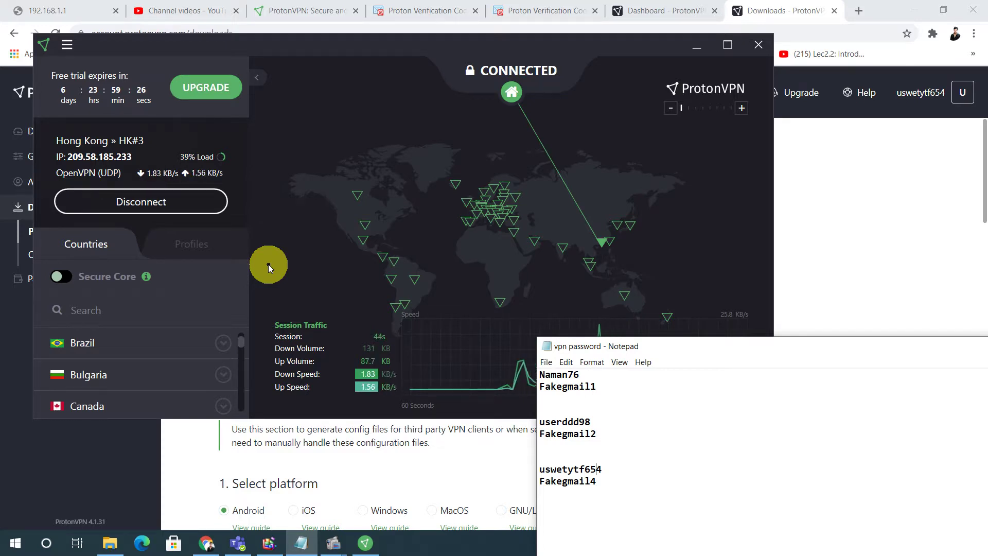
scroll(132, 346, down, 4)
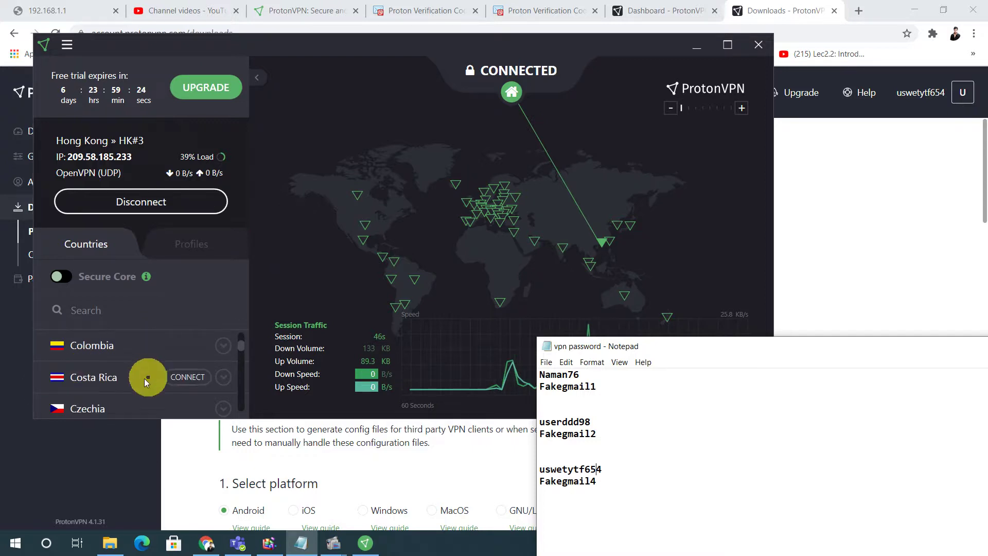
scroll(142, 376, up, 7)
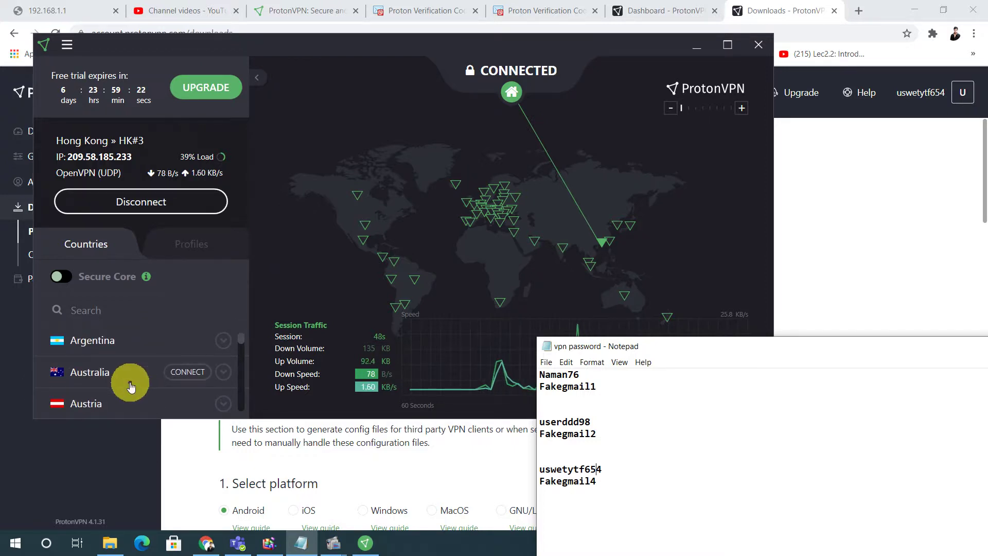